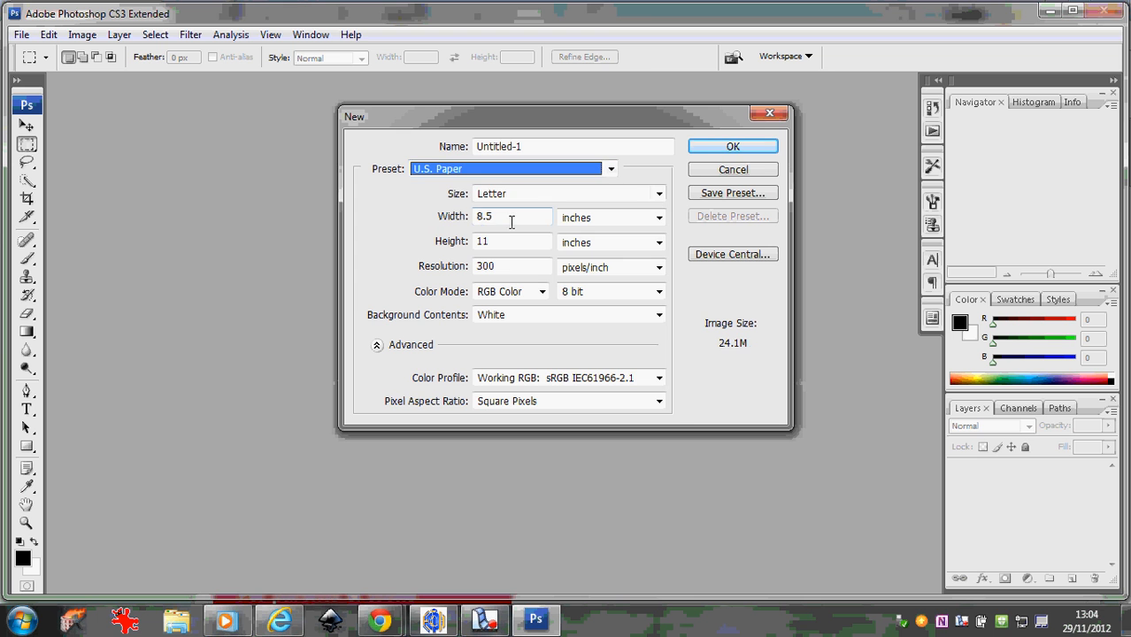
Create a new blank RGB document 11 inches wide and 8.5 inches high at 300 pixels/inch, and maximize its window.
{"action": "left_click_drag", "start_coordinate": [497, 218], "coordinate": [329, 218]}
{"action": "type", "text": "111"}
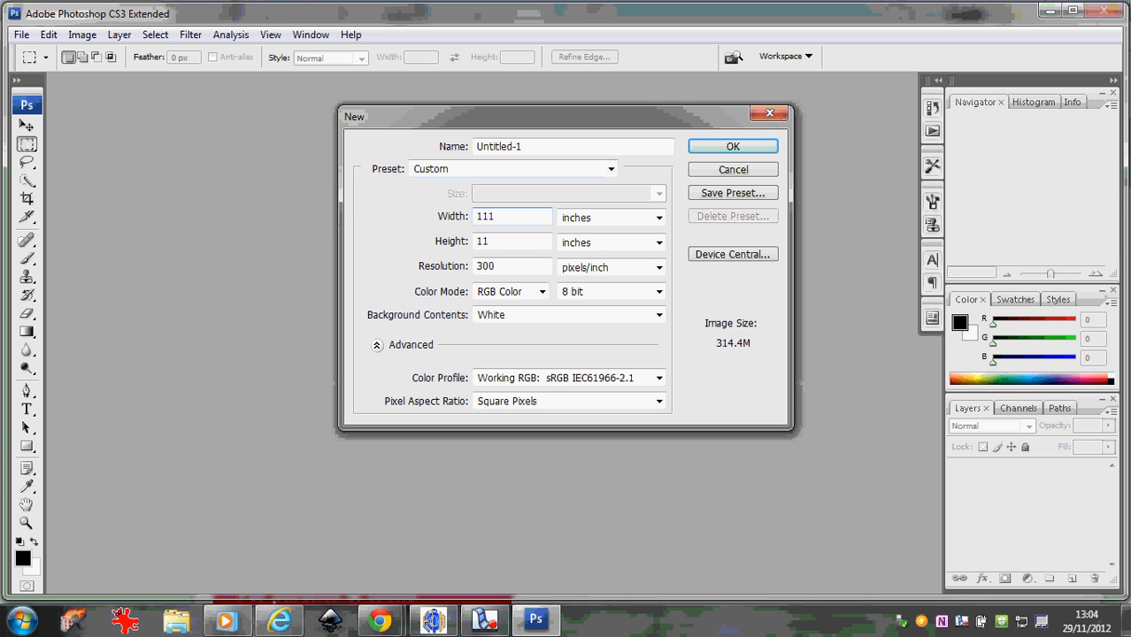
{"action": "key", "text": "BackSpace"}
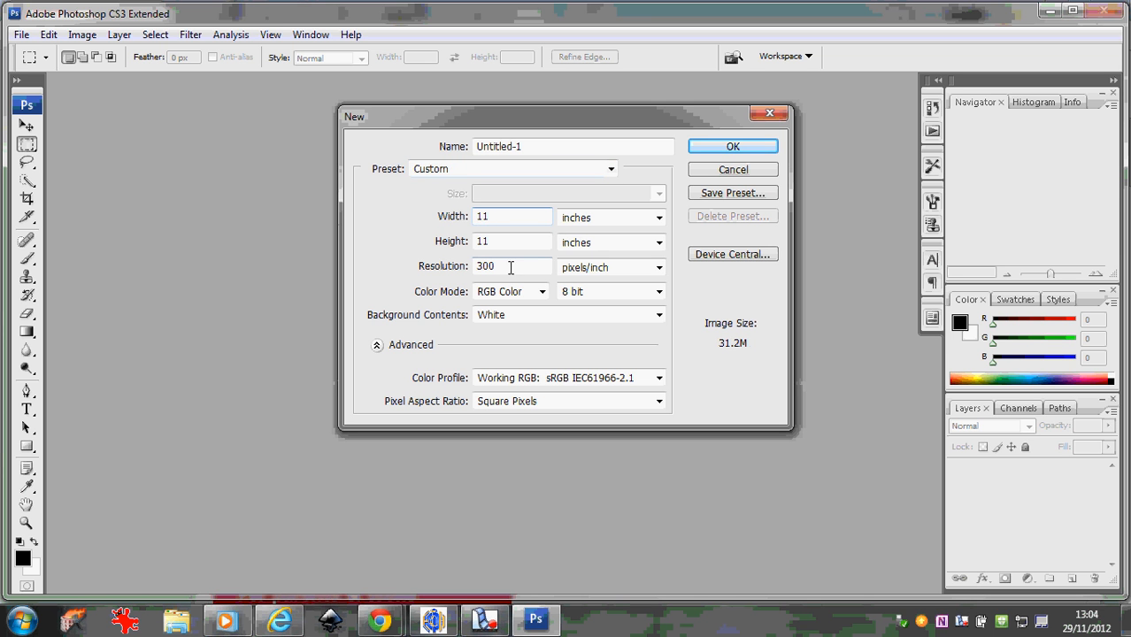
{"action": "left_click", "coordinate": [470, 243]}
{"action": "left_click_drag", "start_coordinate": [467, 244], "coordinate": [392, 239]}
{"action": "type", "text": "8.5"}
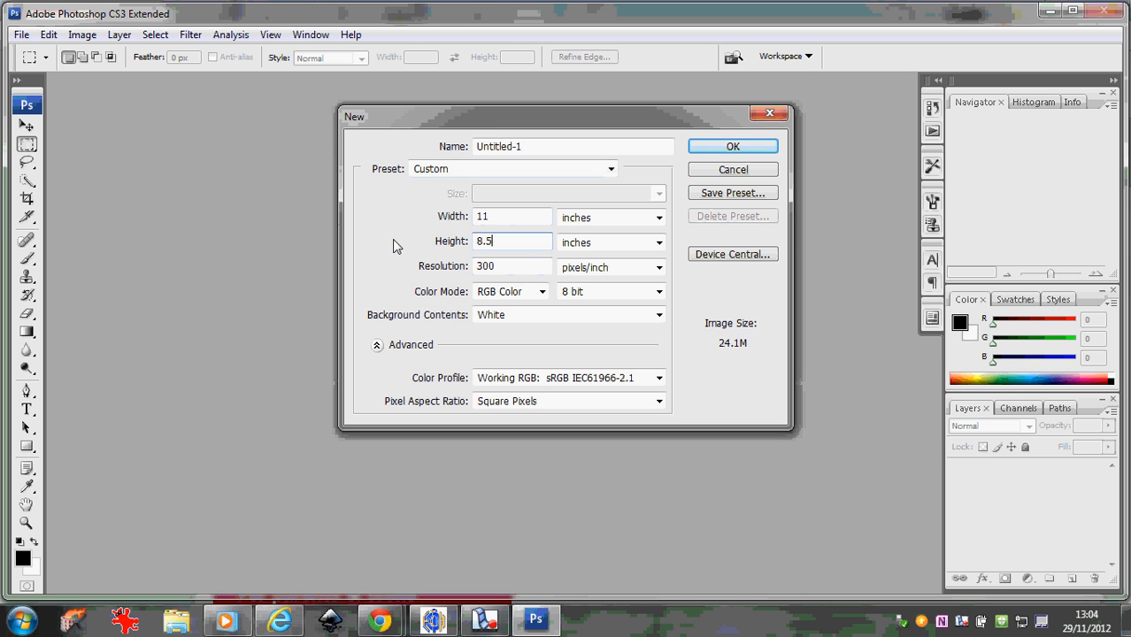
{"action": "key", "text": "Return"}
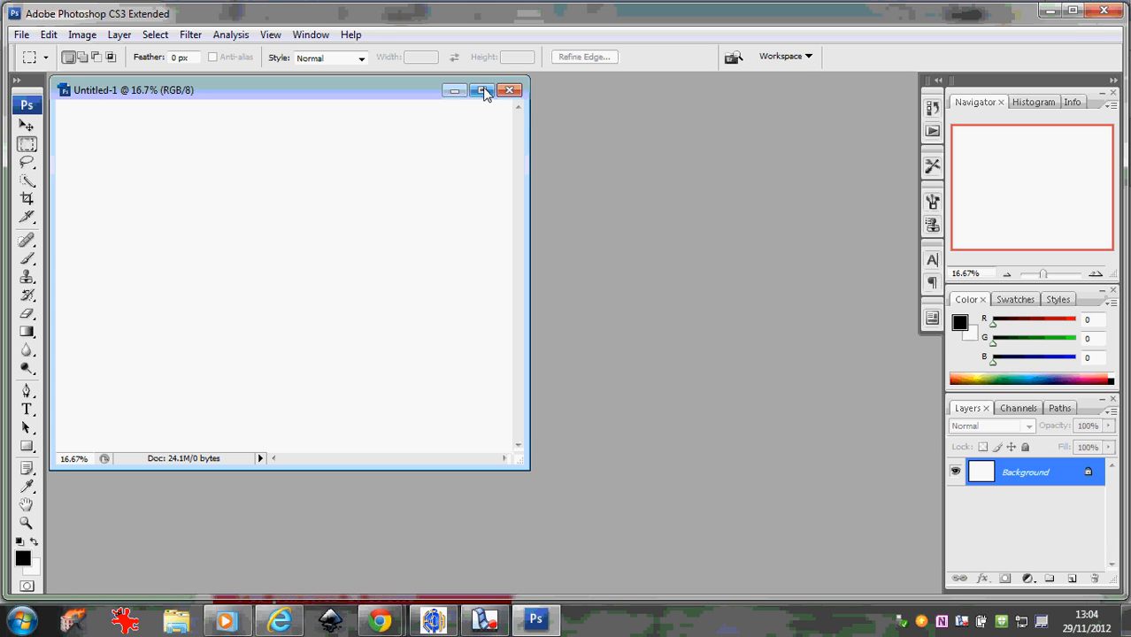
{"action": "left_click", "coordinate": [483, 90]}
Show the grid over the blank canvas.
{"action": "left_click", "coordinate": [289, 36]}
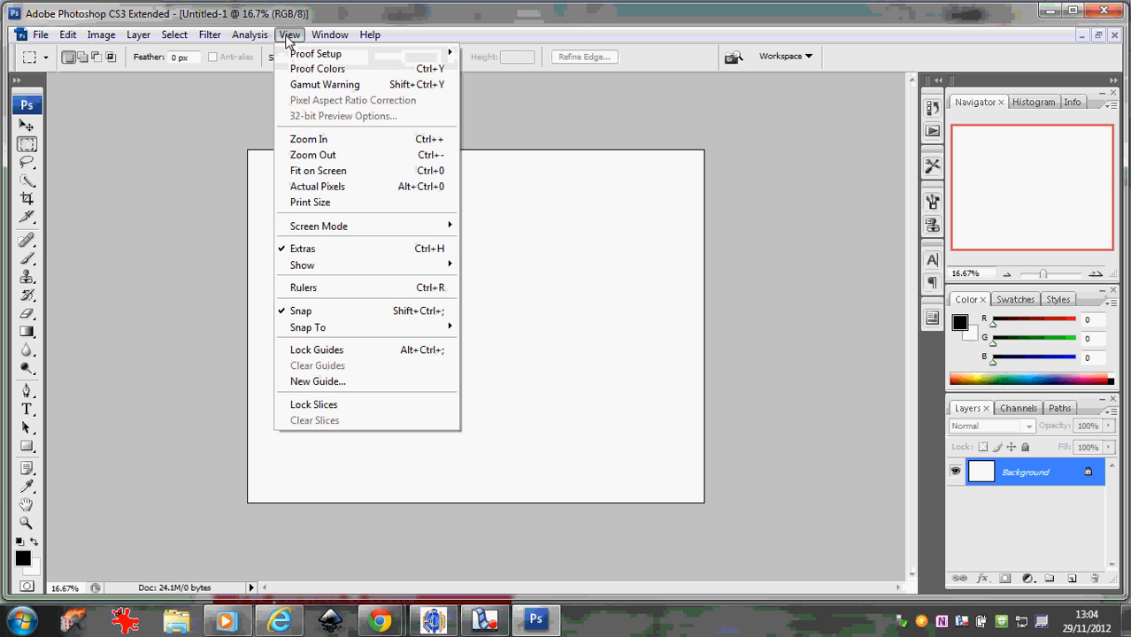
{"action": "mouse_move", "coordinate": [335, 265]}
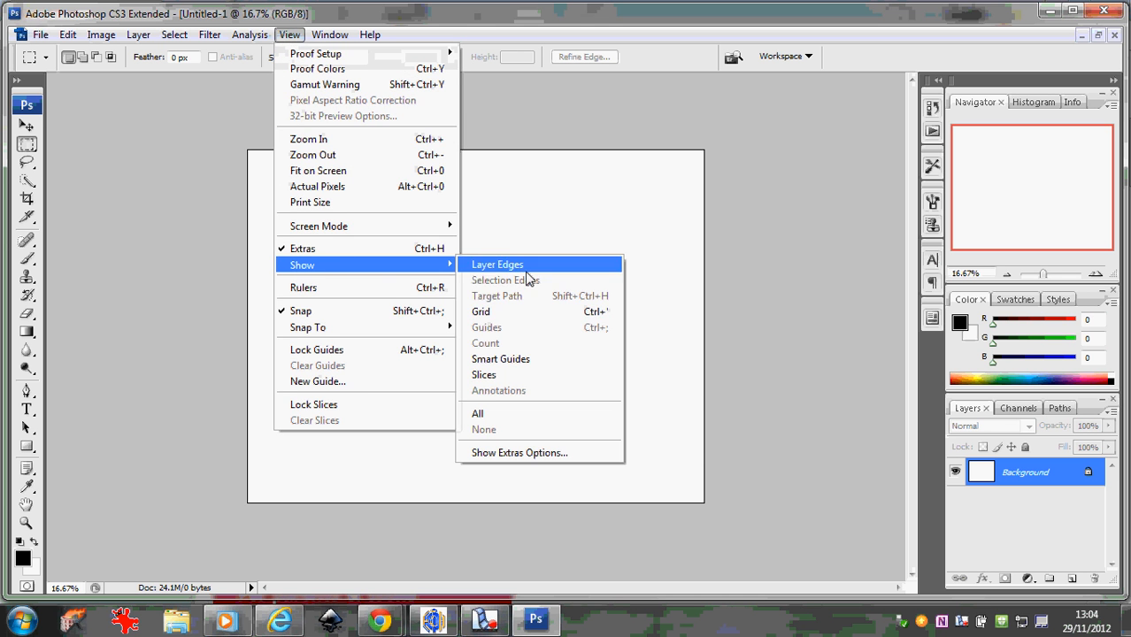
{"action": "left_click", "coordinate": [521, 315]}
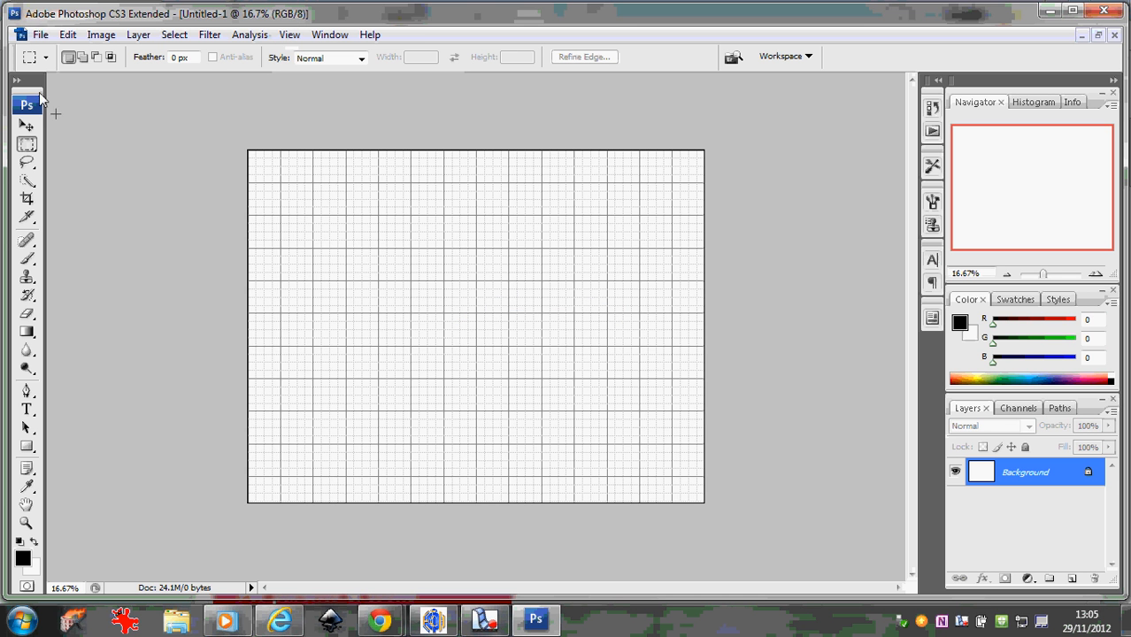
Place the new10 banknote image from the IP10\Infographic folder on the H: drive into the document.
{"action": "left_click", "coordinate": [44, 37]}
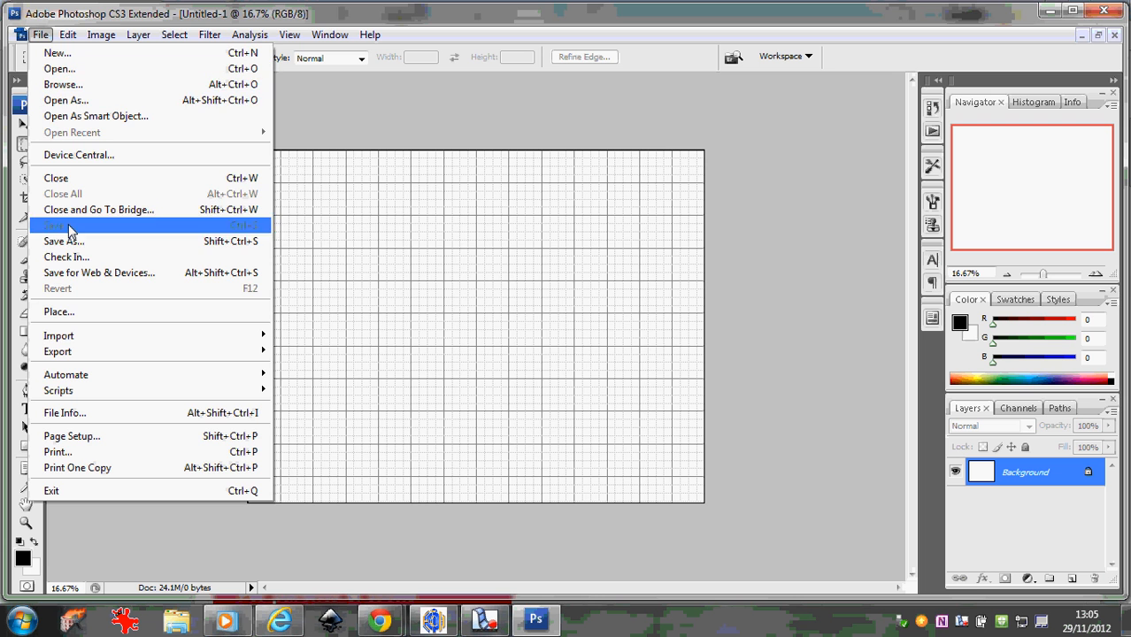
{"action": "left_click", "coordinate": [81, 309]}
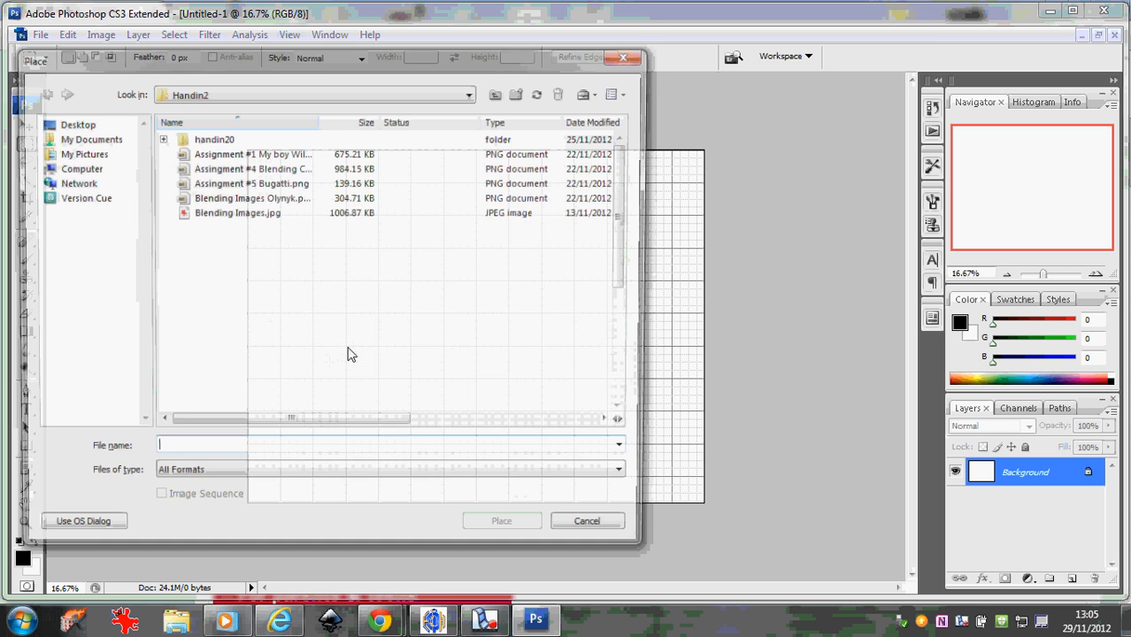
{"action": "left_click", "coordinate": [81, 170]}
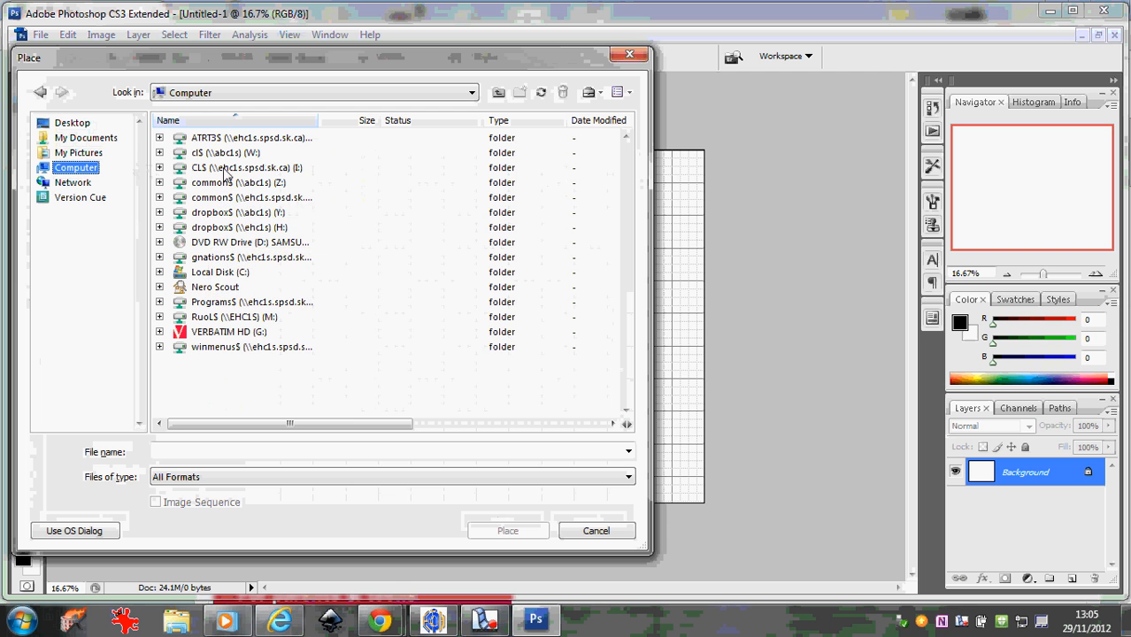
{"action": "double_click", "coordinate": [239, 228]}
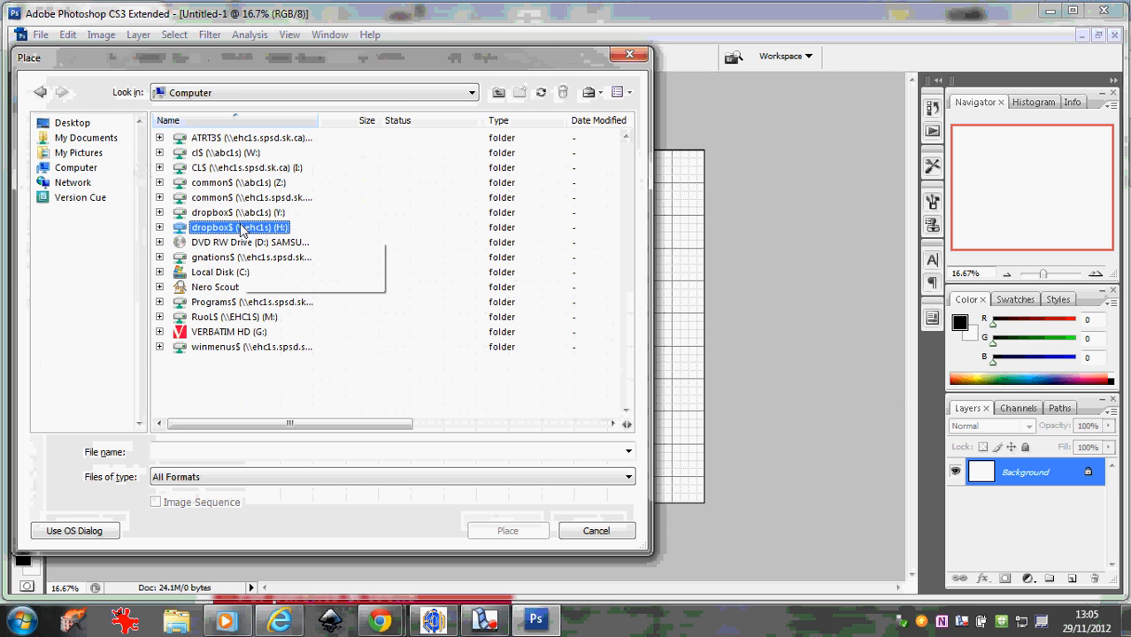
{"action": "double_click", "coordinate": [207, 302]}
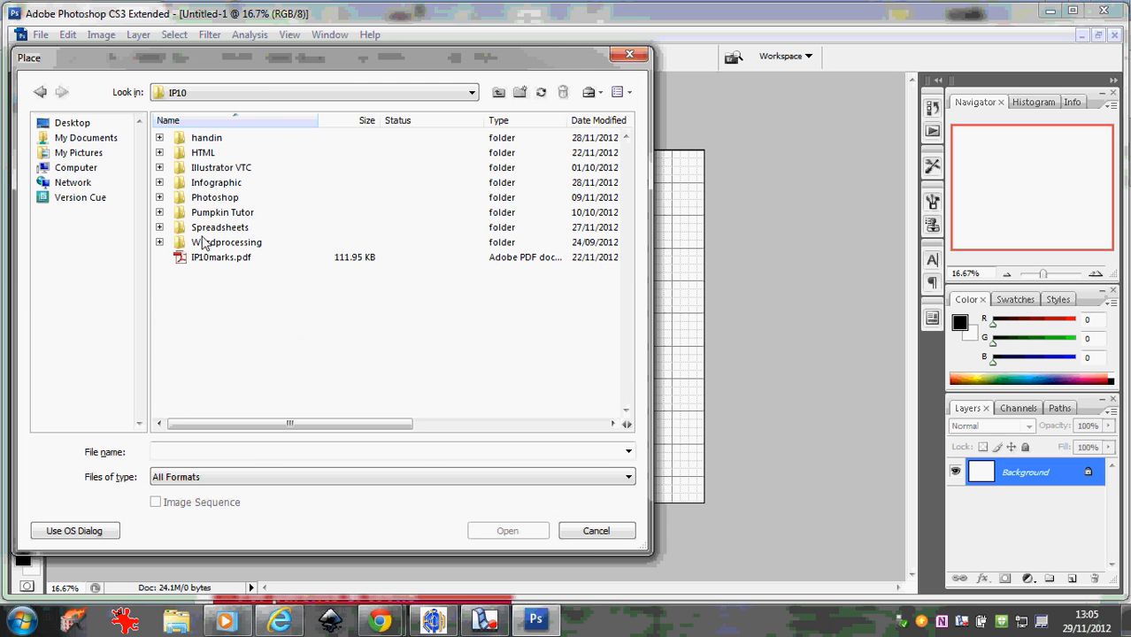
{"action": "double_click", "coordinate": [212, 182]}
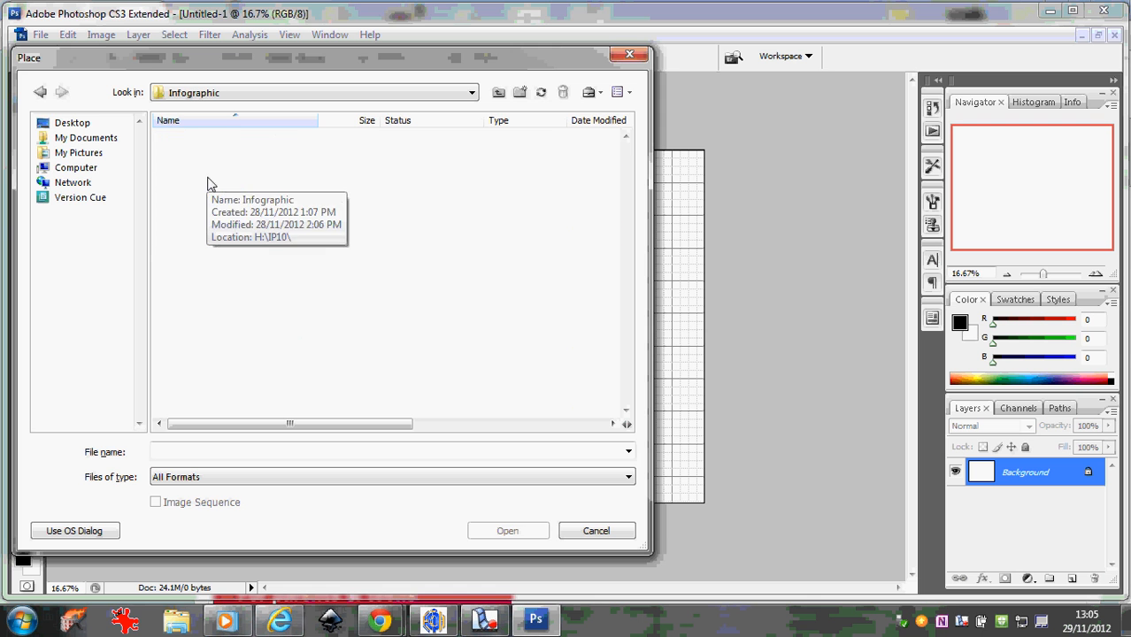
{"action": "double_click", "coordinate": [211, 157]}
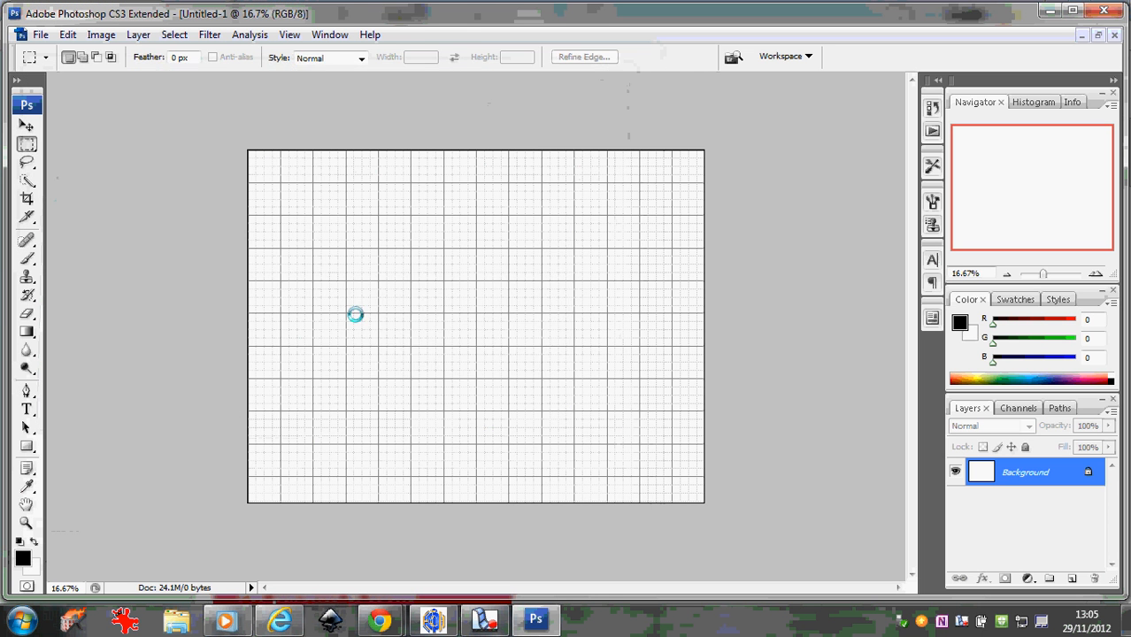
Align the placed bill's upper-left corner to a major grid intersection and scale it proportionally to about 174%.
{"action": "left_click_drag", "start_coordinate": [480, 347], "coordinate": [413, 316]}
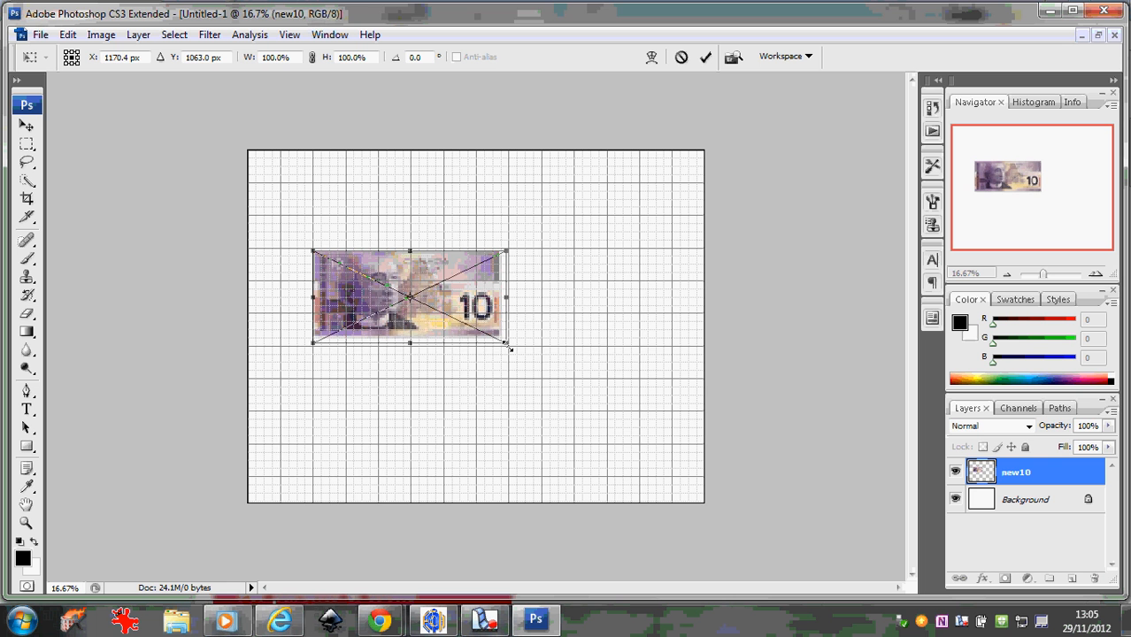
{"action": "left_click_drag", "start_coordinate": [510, 348], "coordinate": [640, 432]}
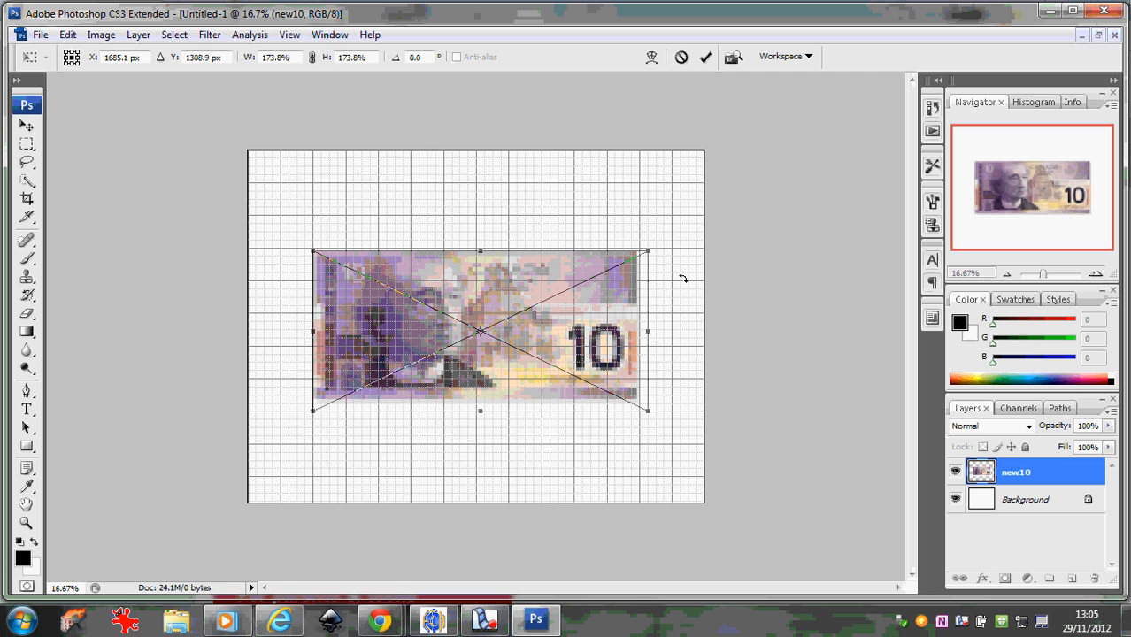
{"action": "key", "text": "Return"}
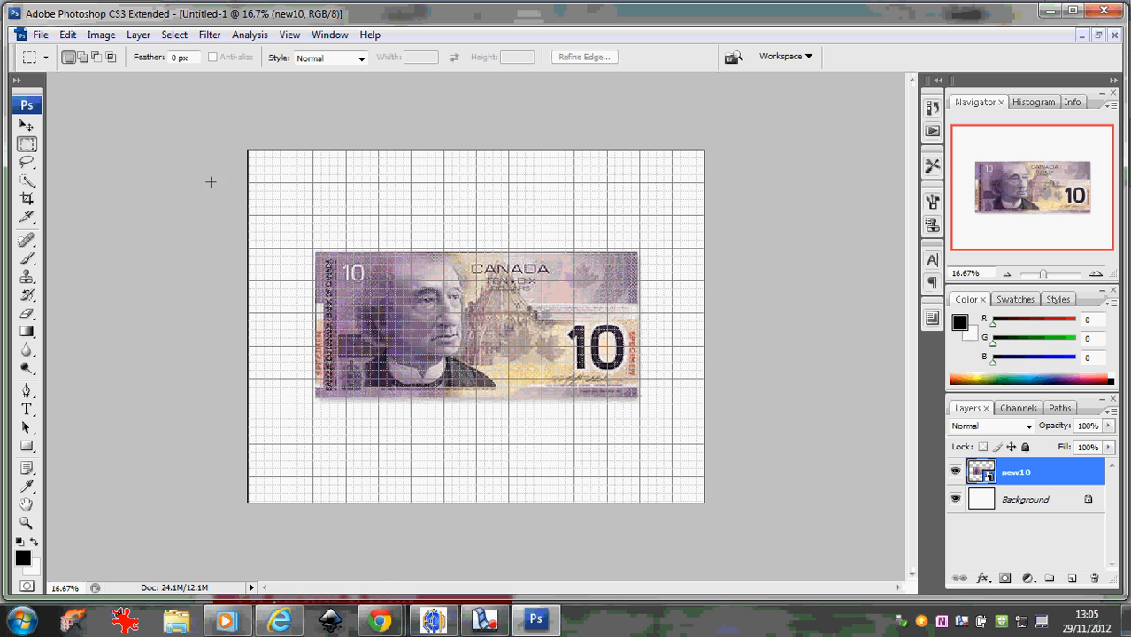
Create a second blank document, 11 by 8.5 inches at 300 pixels/inch.
{"action": "left_click", "coordinate": [41, 36]}
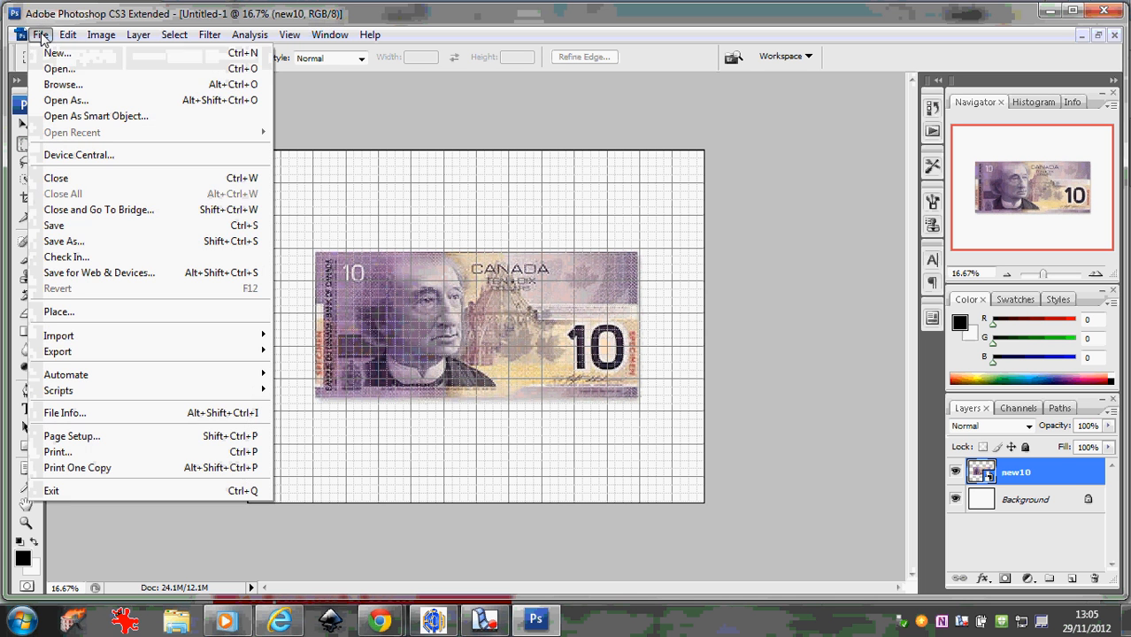
{"action": "left_click", "coordinate": [54, 53]}
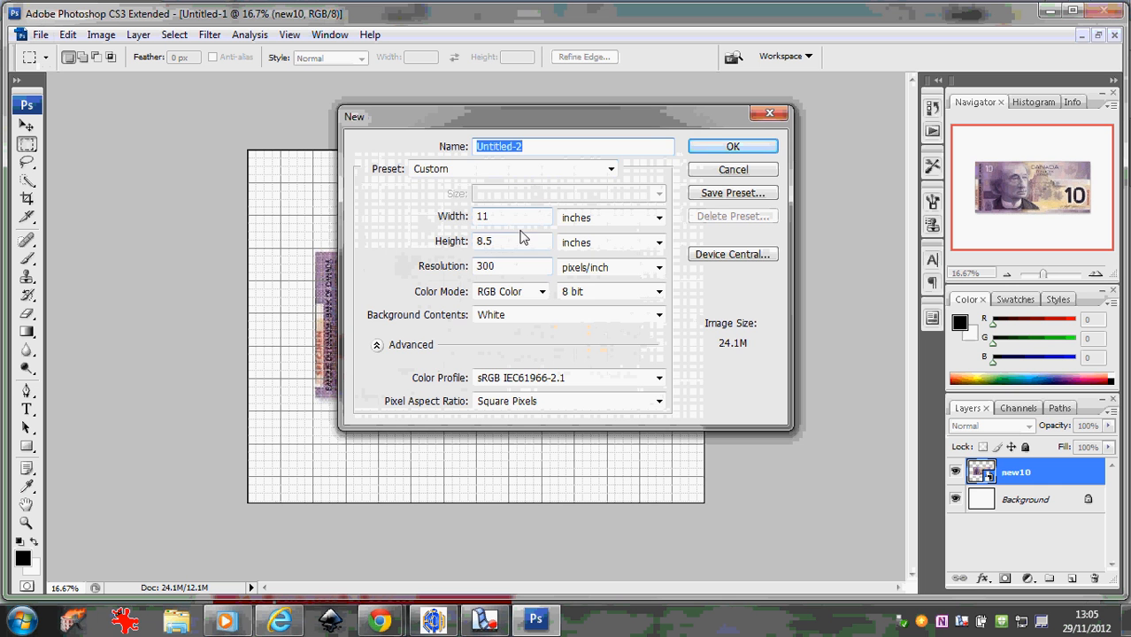
{"action": "left_click", "coordinate": [741, 148]}
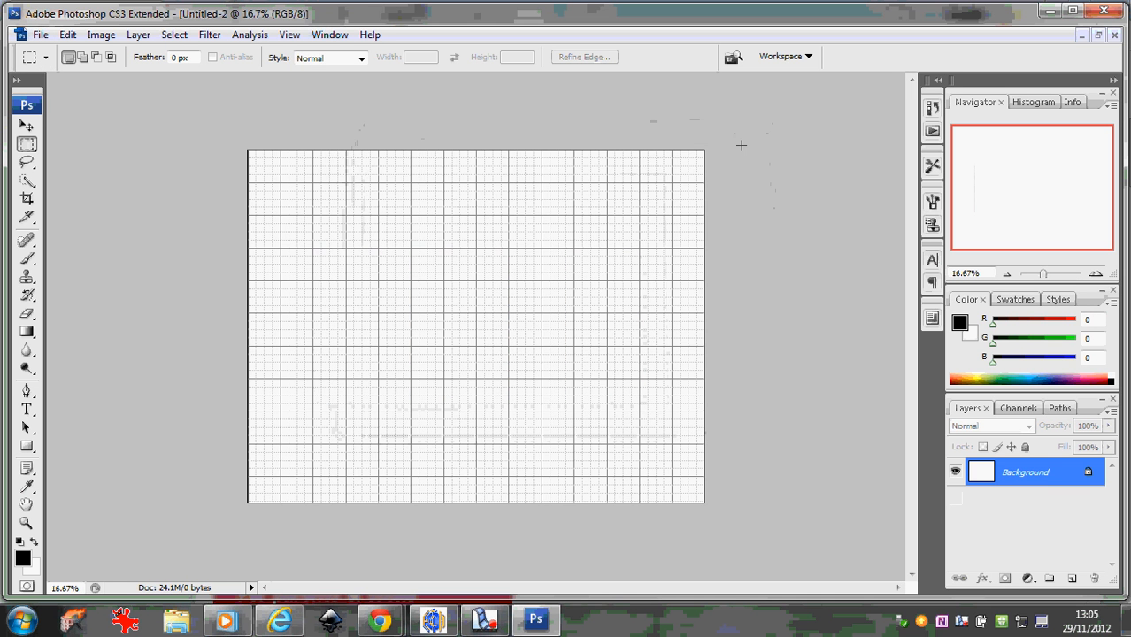
Return to the Untitled-1 document, select a rectangular area around the whole $10 bill and copy it.
{"action": "left_click", "coordinate": [334, 37]}
{"action": "mouse_move", "coordinate": [290, 35]}
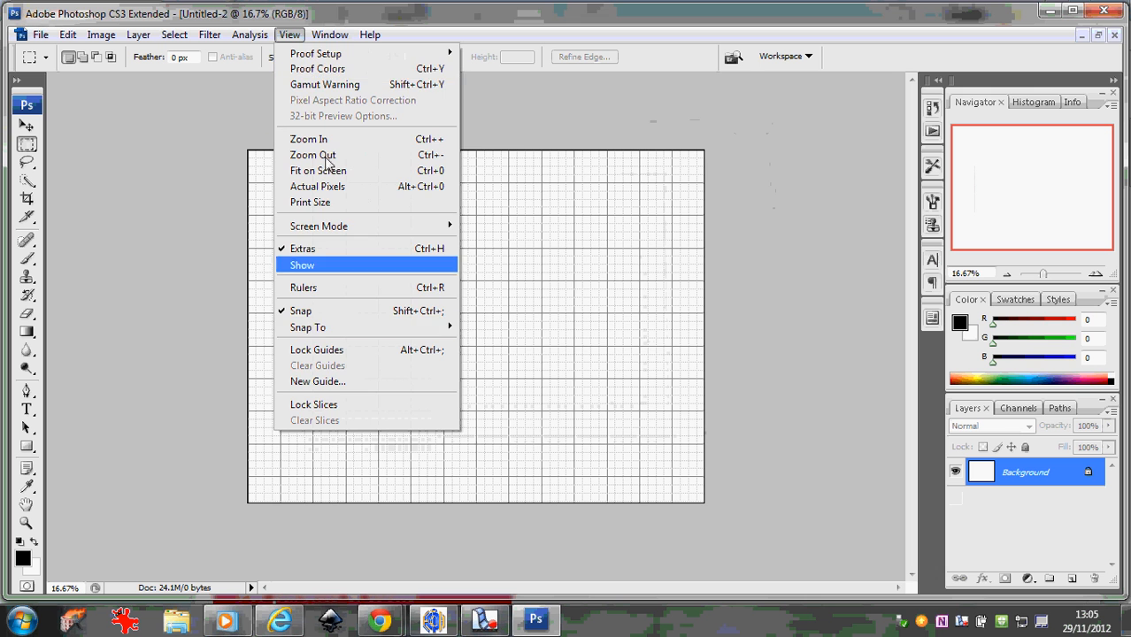
{"action": "mouse_move", "coordinate": [329, 35]}
{"action": "left_click", "coordinate": [349, 431]}
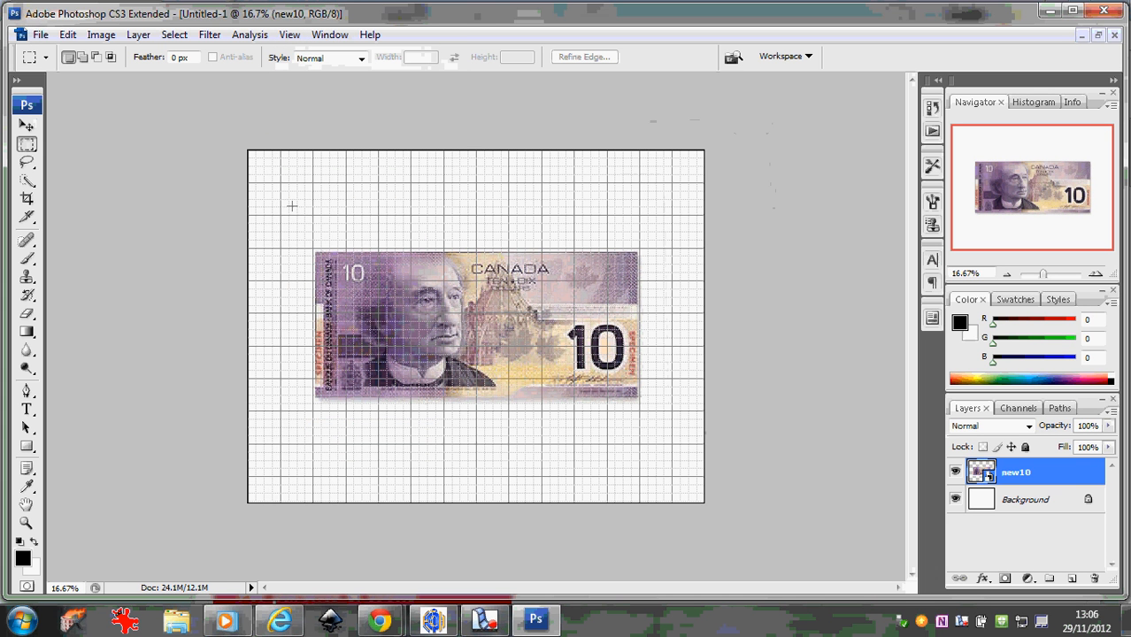
{"action": "left_click_drag", "start_coordinate": [369, 337], "coordinate": [679, 476]}
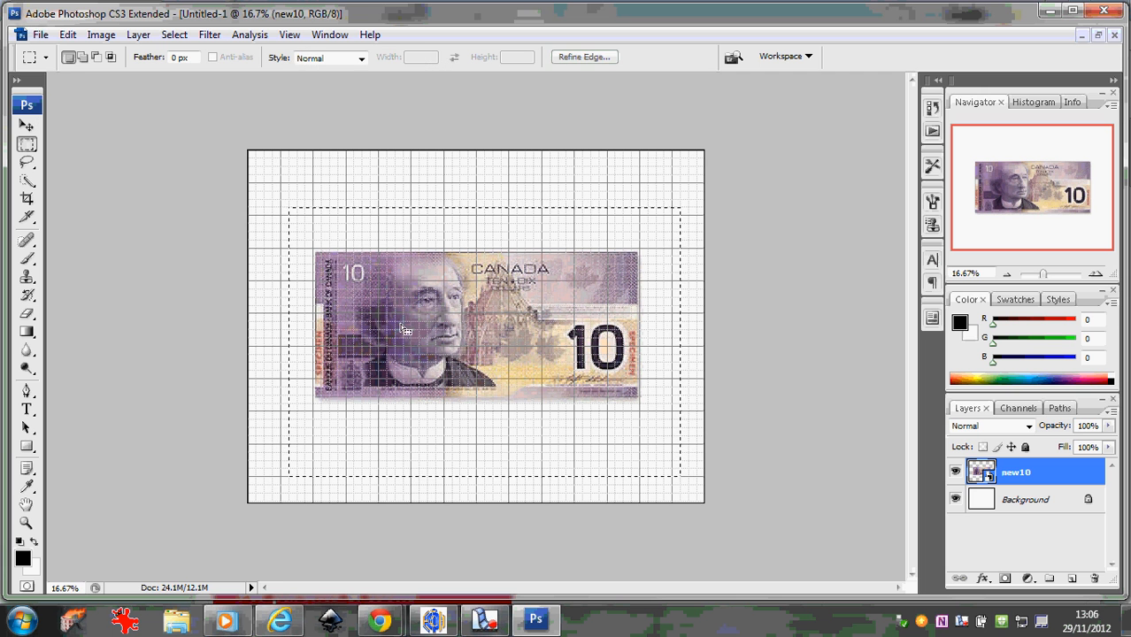
{"action": "left_click", "coordinate": [68, 34]}
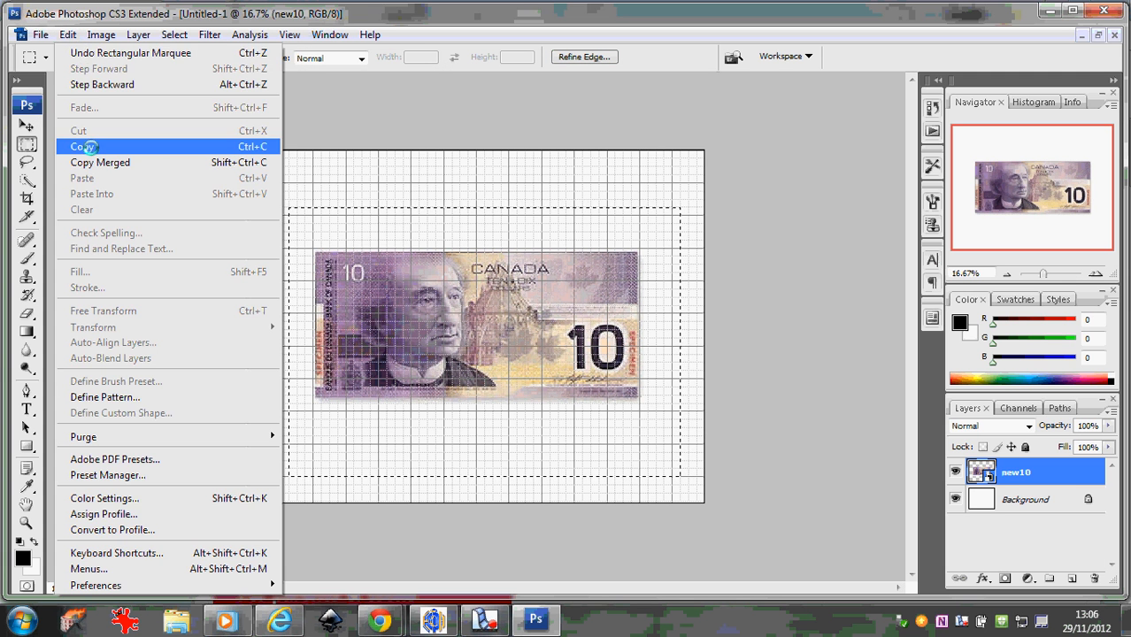
{"action": "left_click", "coordinate": [85, 146]}
Paste the copied $10 bill into the Untitled-2 document.
{"action": "left_click", "coordinate": [326, 35]}
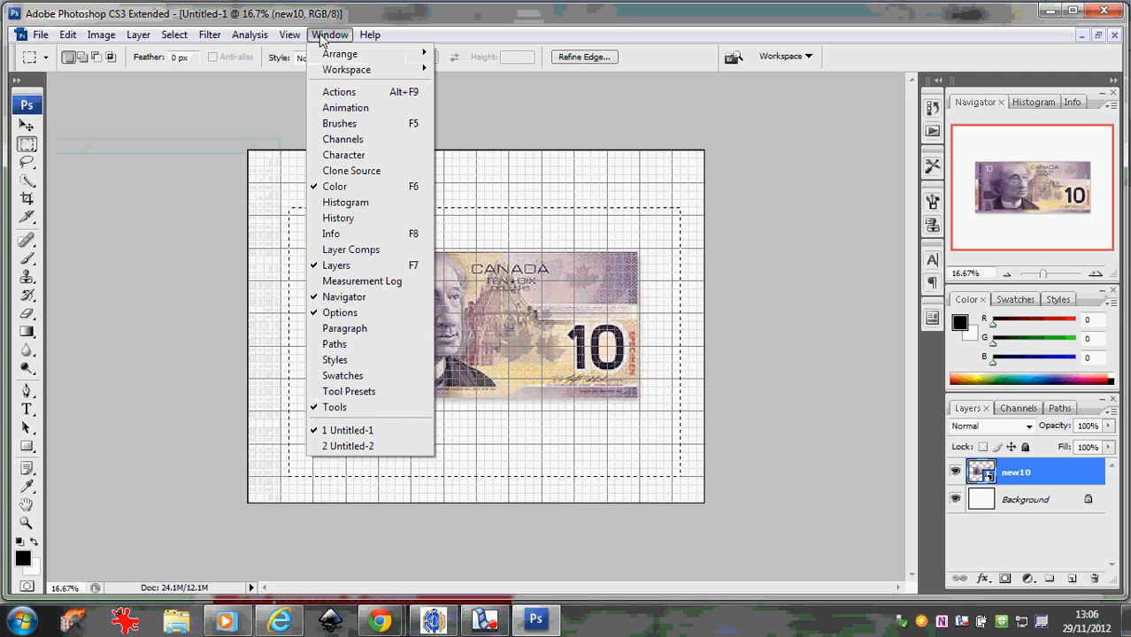
{"action": "left_click", "coordinate": [356, 446]}
{"action": "left_click", "coordinate": [67, 35]}
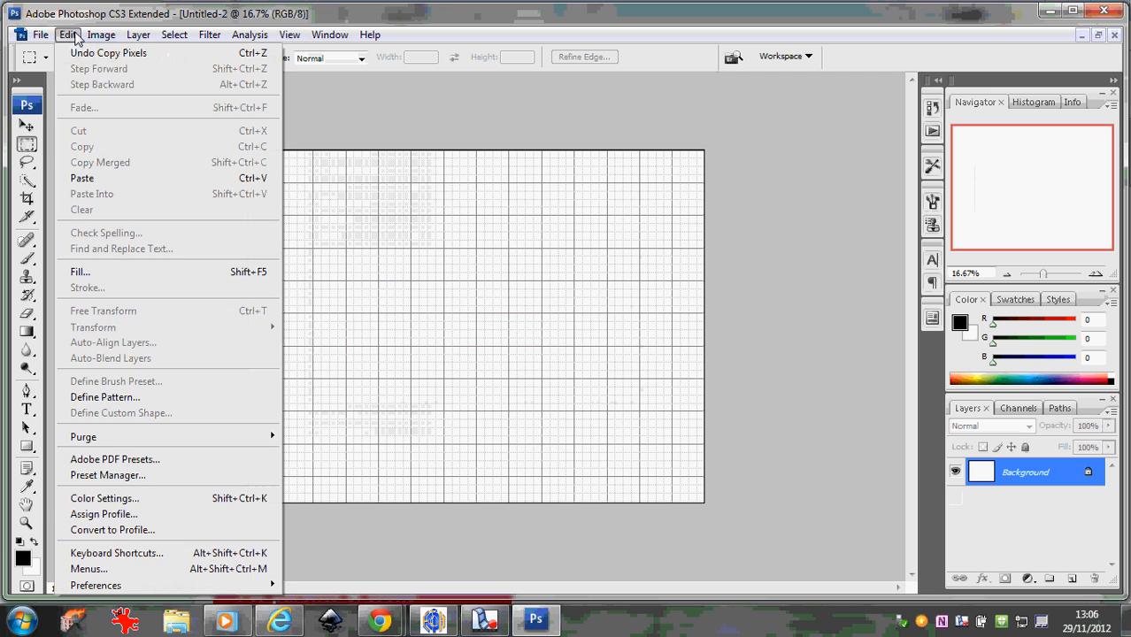
{"action": "left_click", "coordinate": [85, 178]}
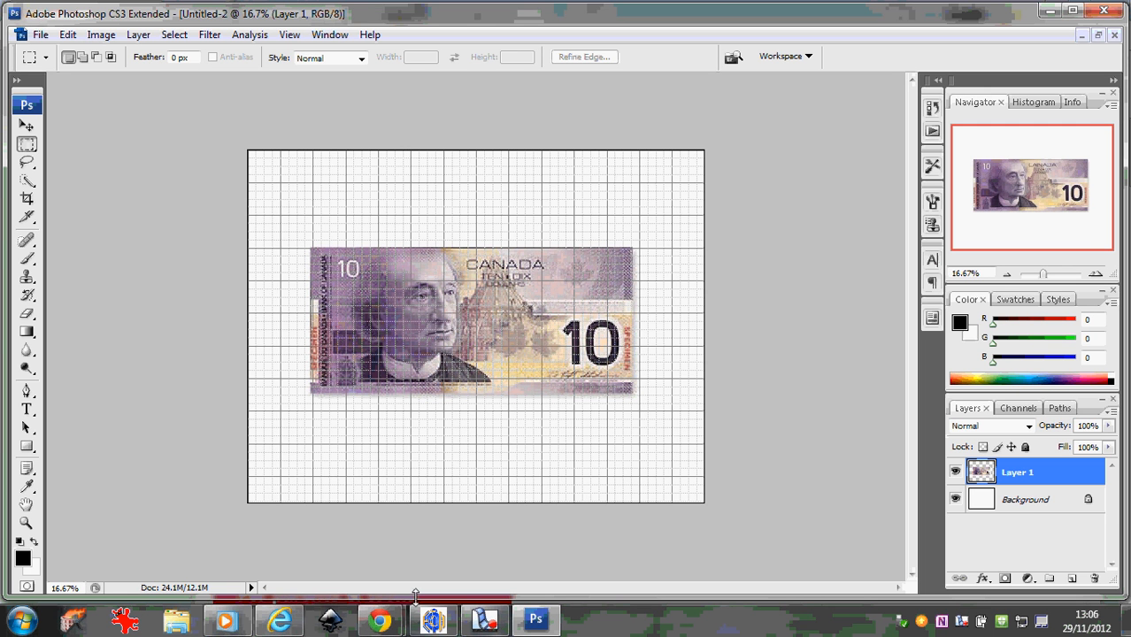
Switch to Chrome, open the fin.gc.ca tax dollar page linked on the class wiki and examine its federal spending summary.
{"action": "mouse_move", "coordinate": [378, 619]}
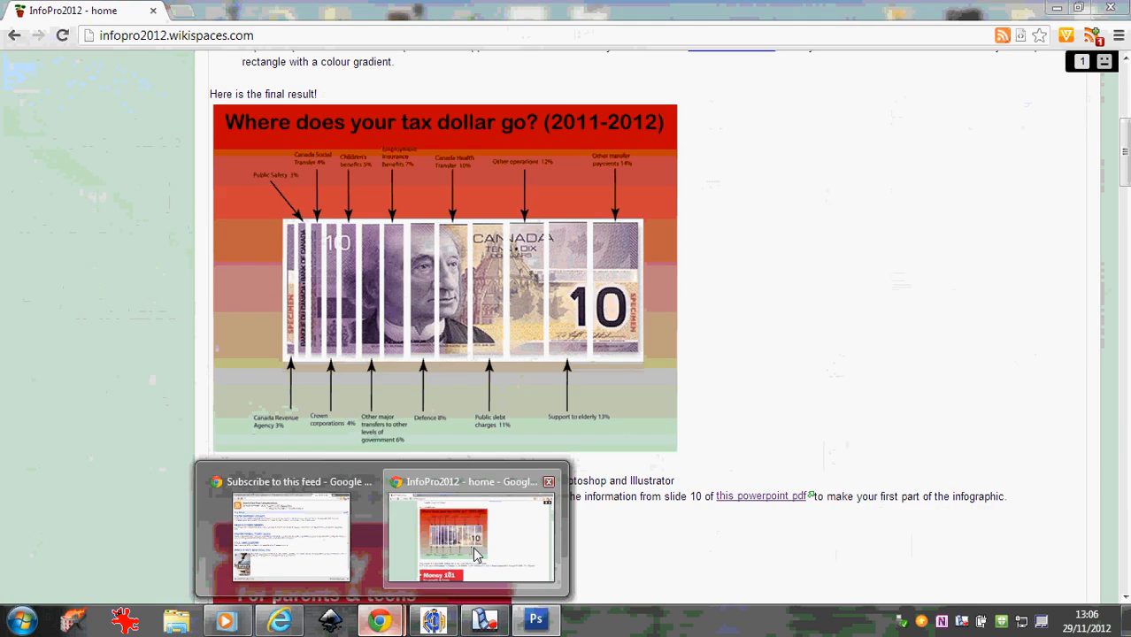
{"action": "left_click", "coordinate": [467, 542]}
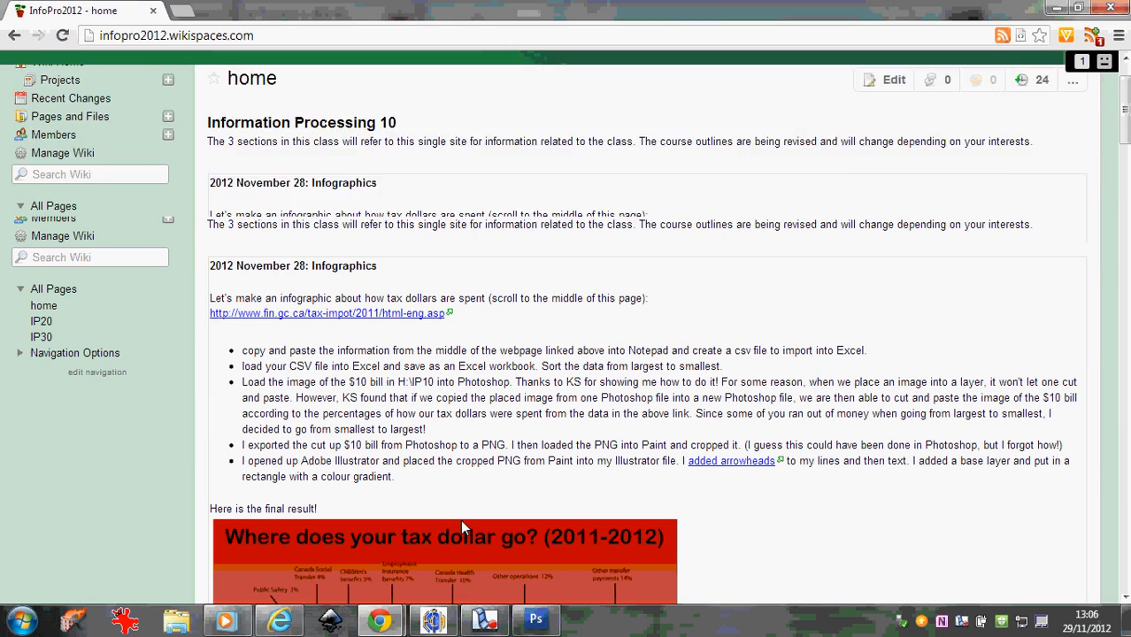
{"action": "left_click", "coordinate": [365, 314]}
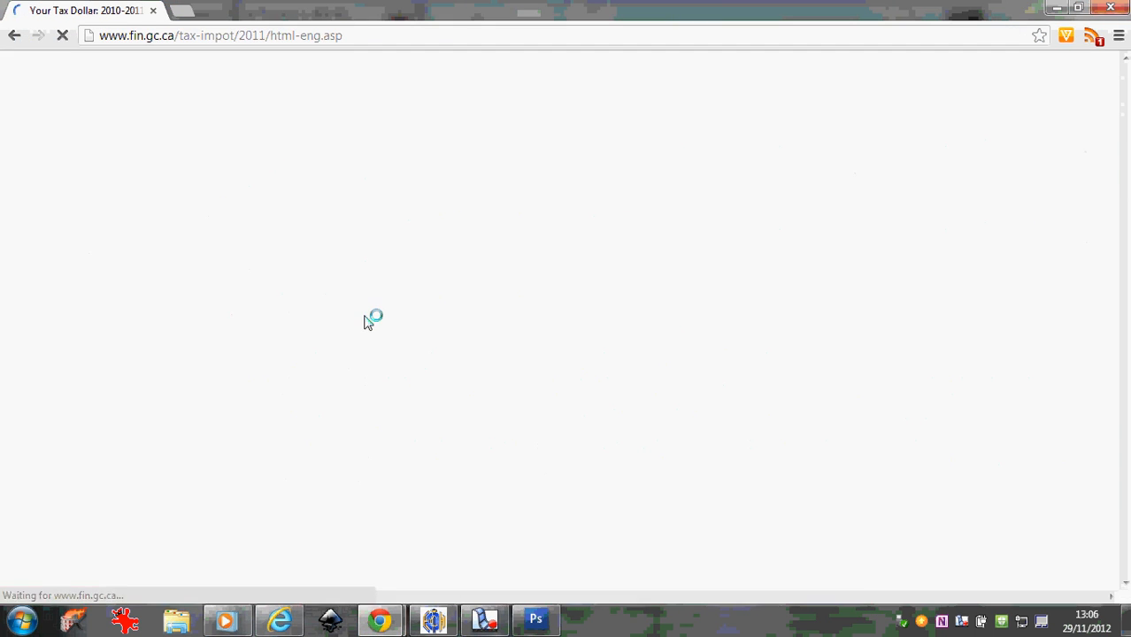
{"action": "scroll", "coordinate": [368, 320], "scroll_direction": "down", "scroll_amount": 12}
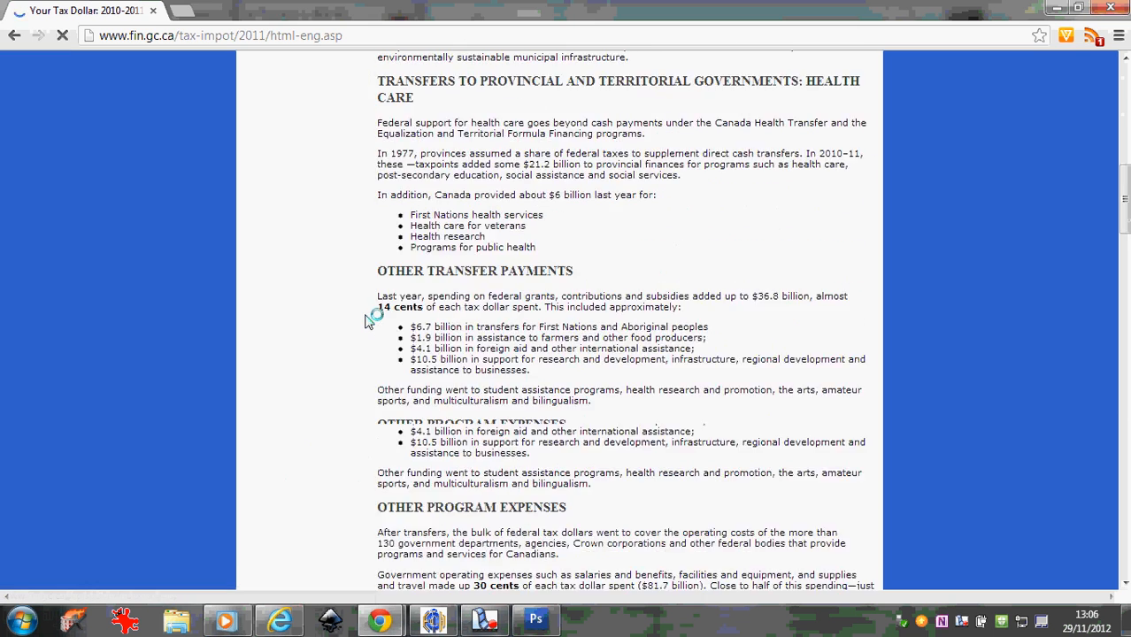
{"action": "scroll", "coordinate": [368, 320], "scroll_direction": "down", "scroll_amount": 15}
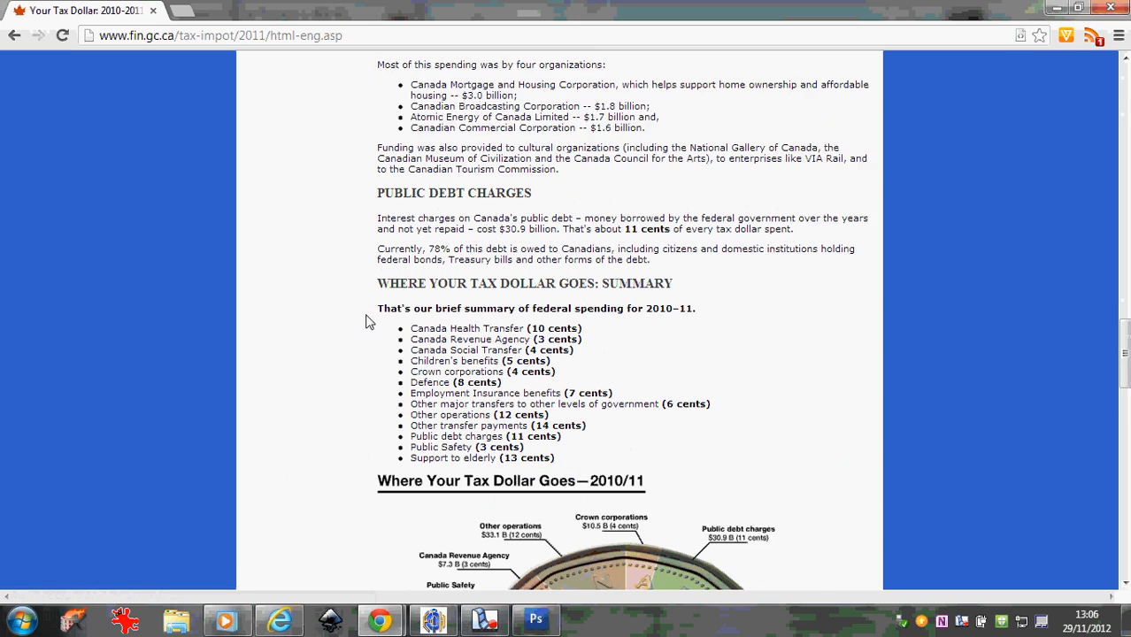
{"action": "scroll", "coordinate": [368, 321], "scroll_direction": "down", "scroll_amount": 2}
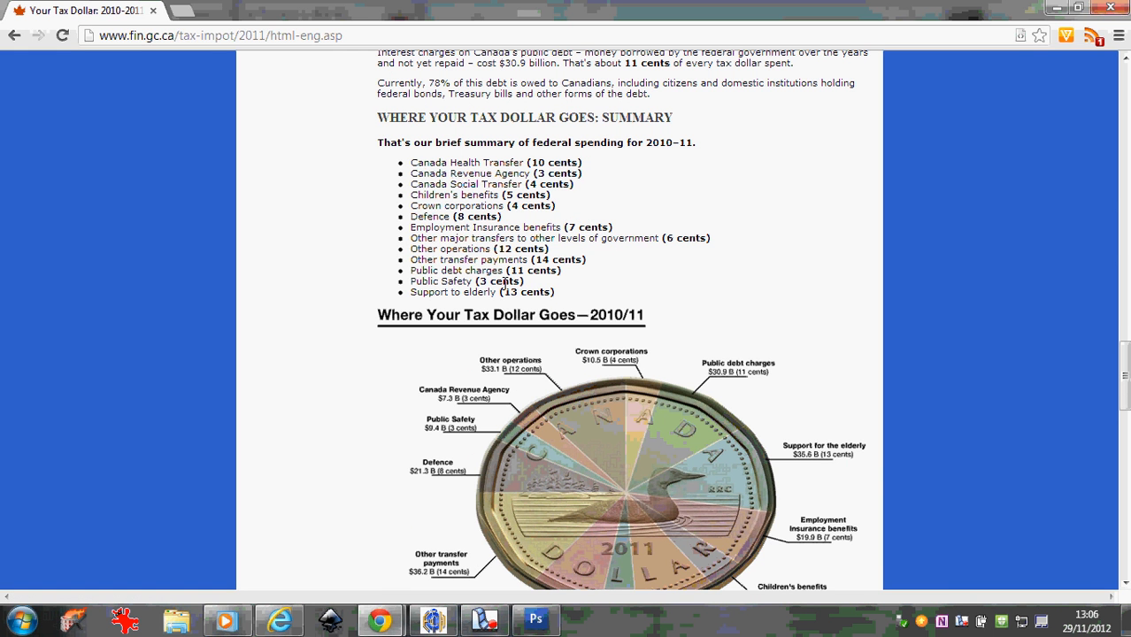
Switch to Photoshop, cut a narrow vertical strip from the left edge of the $10 bill and paste it as its own layer.
{"action": "left_click", "coordinate": [535, 620]}
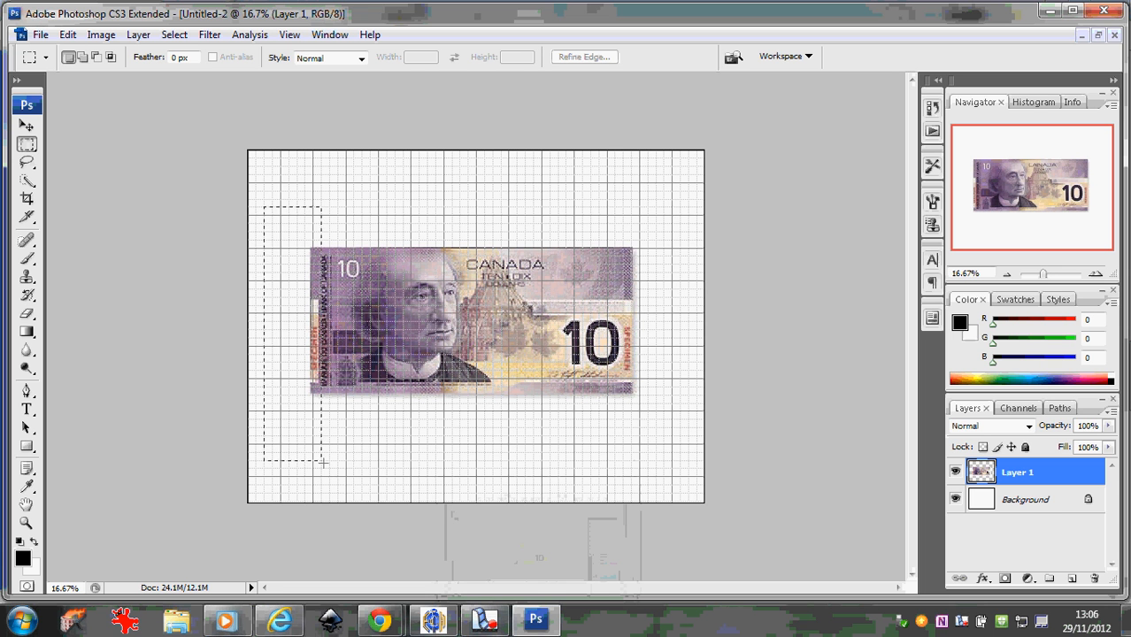
{"action": "left_click_drag", "start_coordinate": [323, 462], "coordinate": [322, 461]}
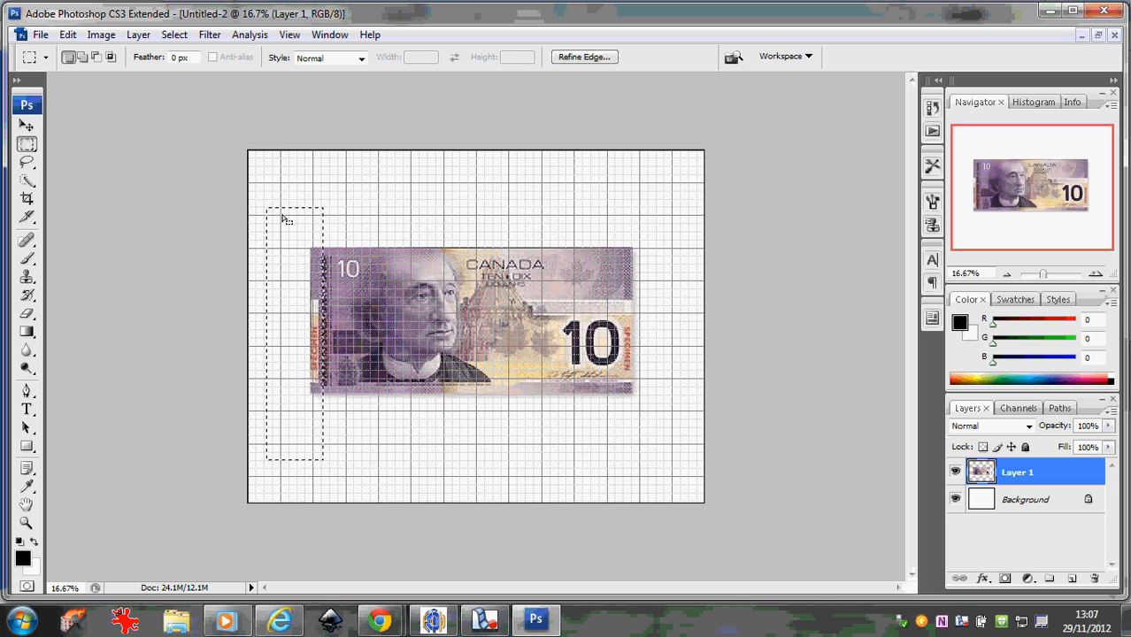
{"action": "left_click", "coordinate": [68, 36]}
{"action": "left_click", "coordinate": [81, 133]}
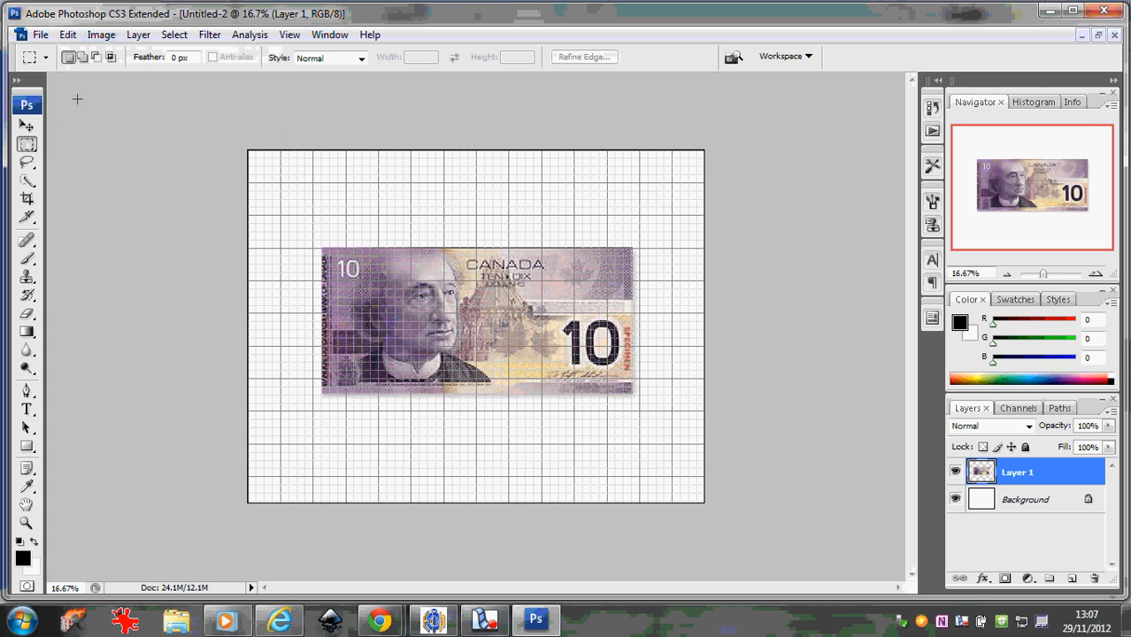
{"action": "left_click", "coordinate": [68, 36]}
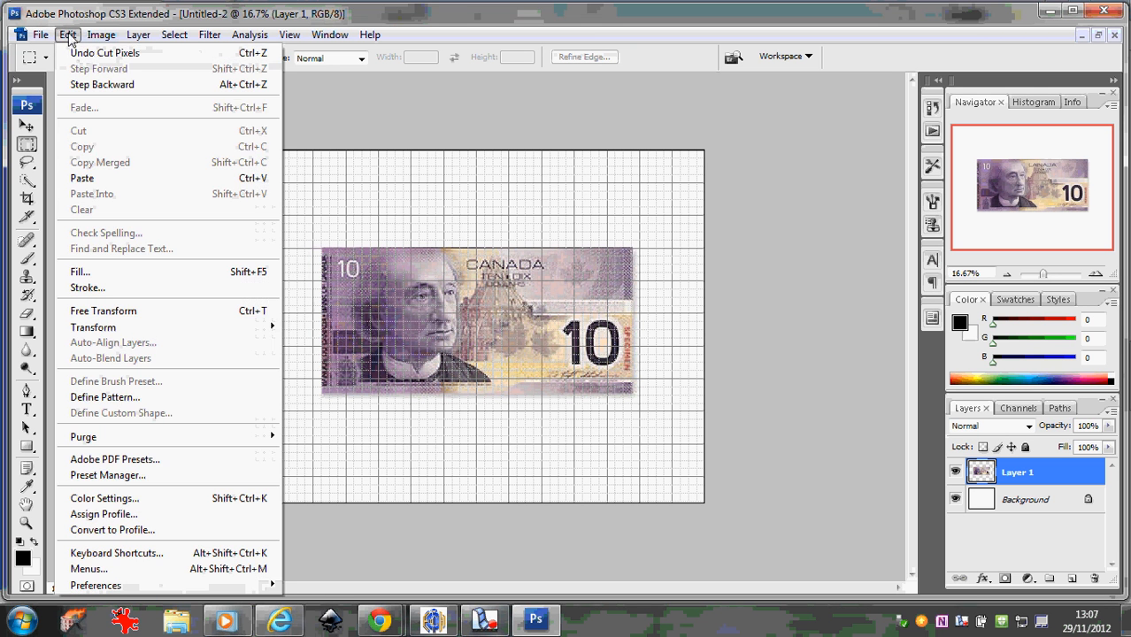
{"action": "left_click", "coordinate": [81, 178]}
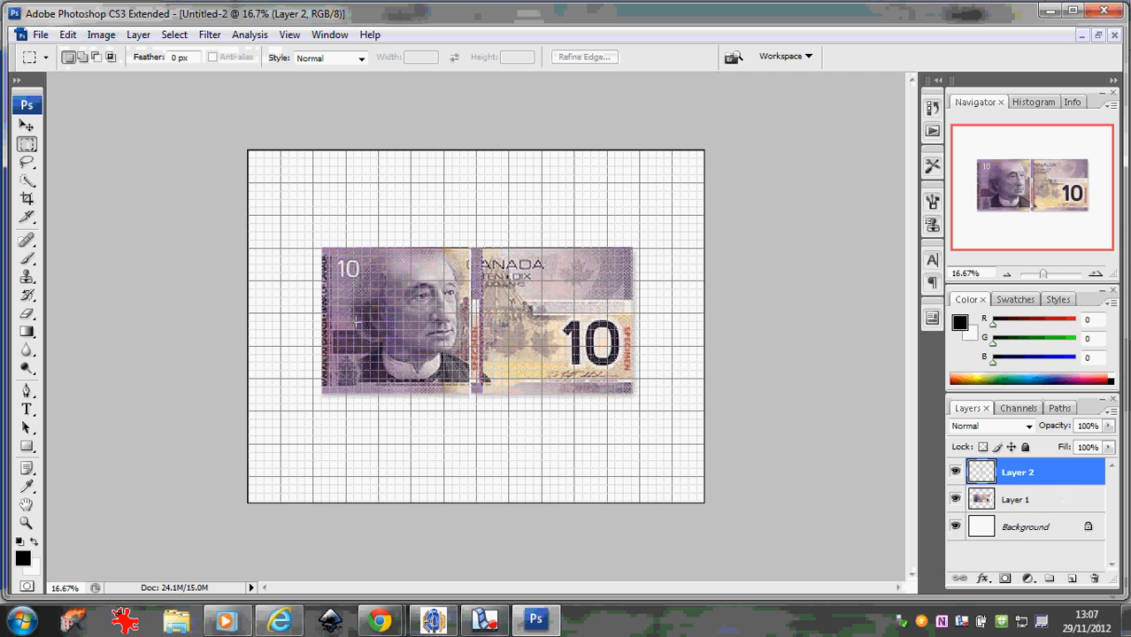
Move the pasted strip to the page's upper-left corner, and shift the remaining bill on Layer 1 down, aligning its left edge with a grid line.
{"action": "left_click", "coordinate": [27, 127]}
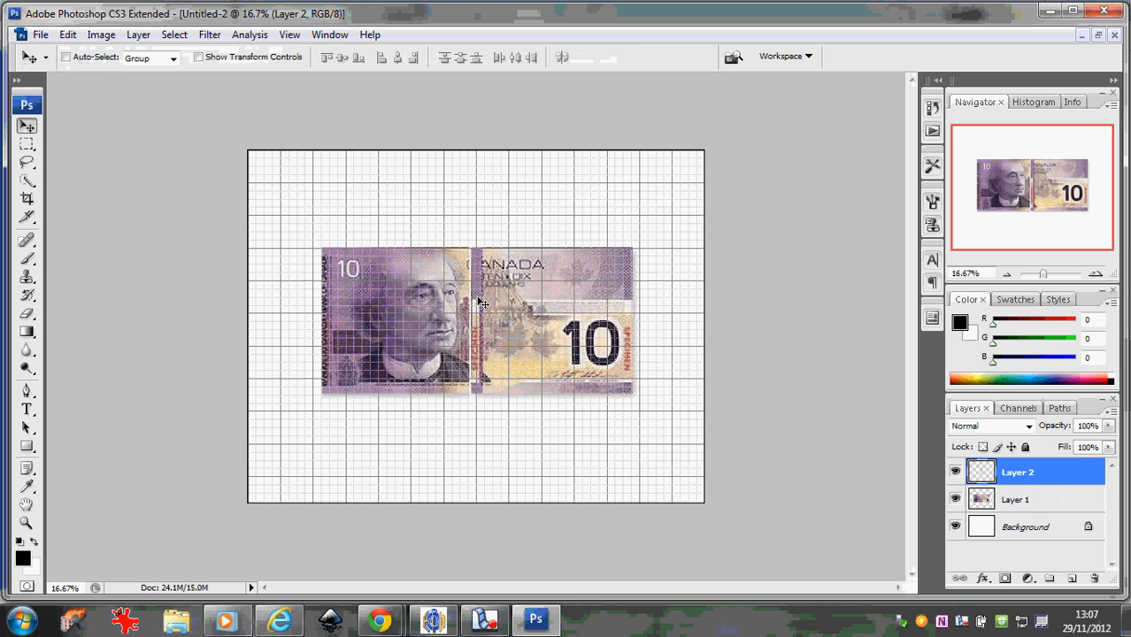
{"action": "left_click_drag", "start_coordinate": [478, 300], "coordinate": [261, 202]}
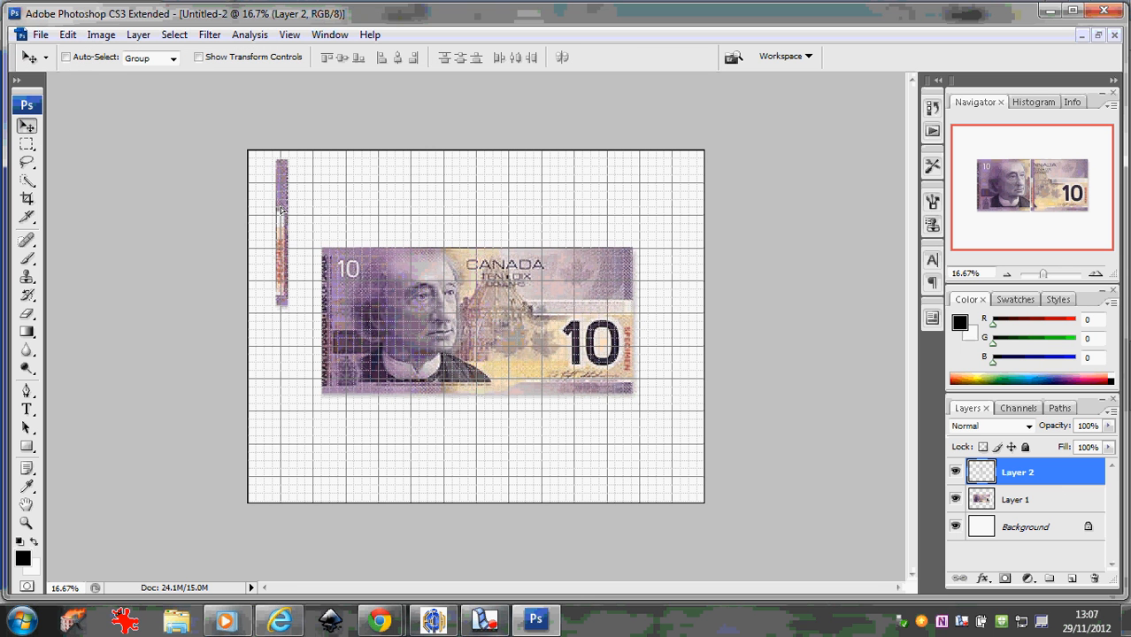
{"action": "mouse_move", "coordinate": [443, 308]}
{"action": "left_mouse_down"}
{"action": "mouse_move", "coordinate": [451, 326]}
{"action": "mouse_move", "coordinate": [411, 296]}
{"action": "mouse_move", "coordinate": [441, 312]}
{"action": "left_mouse_up"}
{"action": "left_click", "coordinate": [1055, 501]}
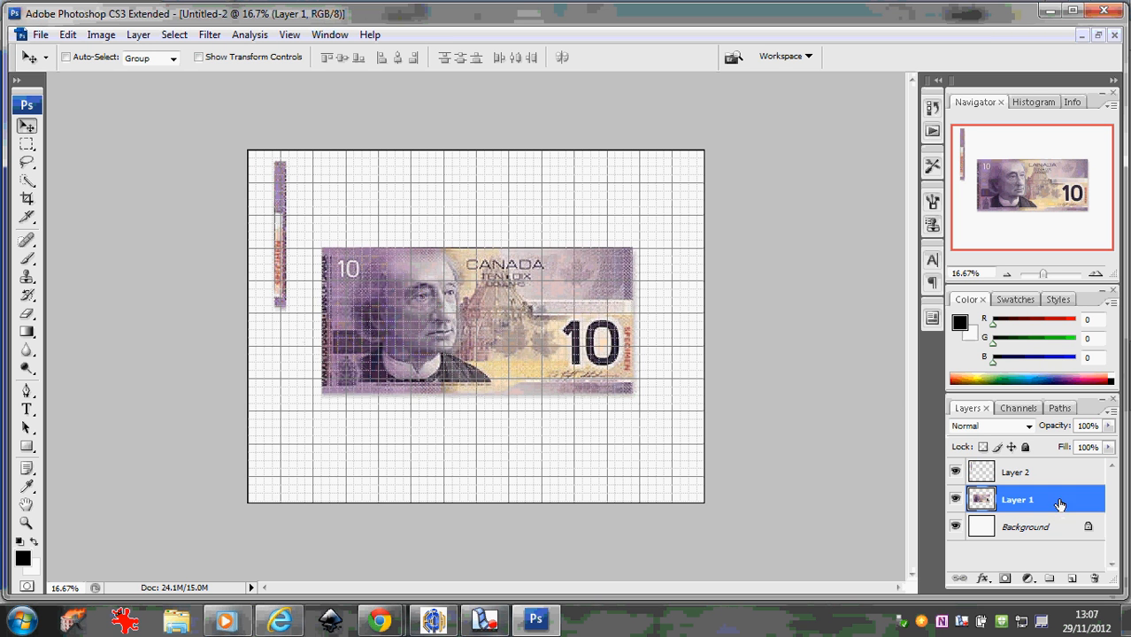
{"action": "left_click_drag", "start_coordinate": [498, 341], "coordinate": [487, 409]}
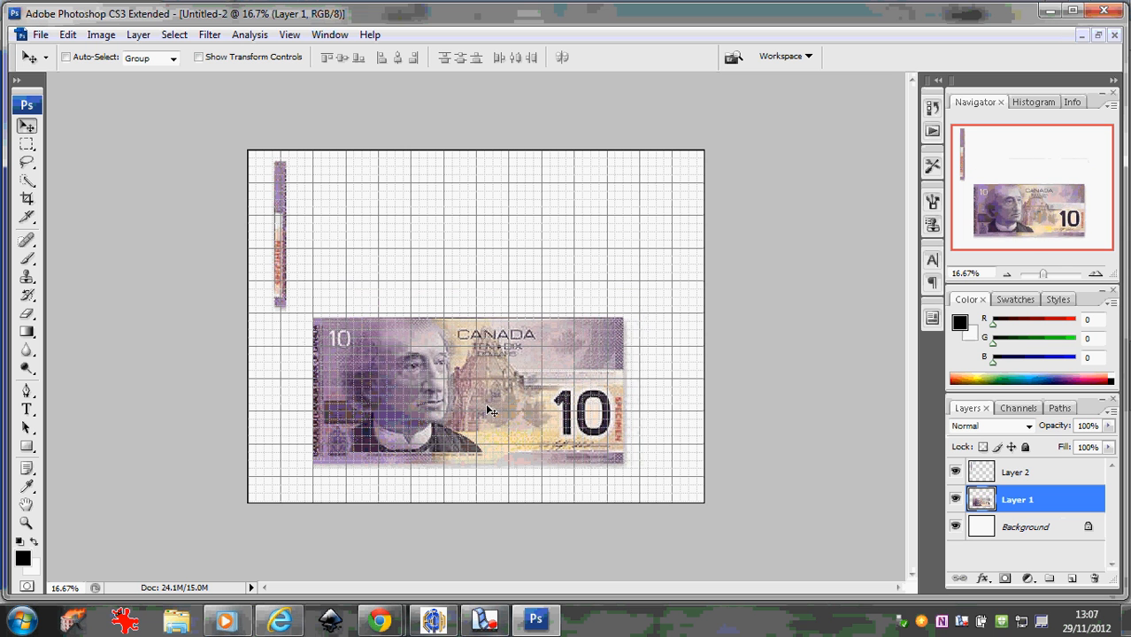
Select a second narrow strip along the remaining bill's left edge using the grid, cut it and paste it as its own layer.
{"action": "left_click", "coordinate": [30, 145]}
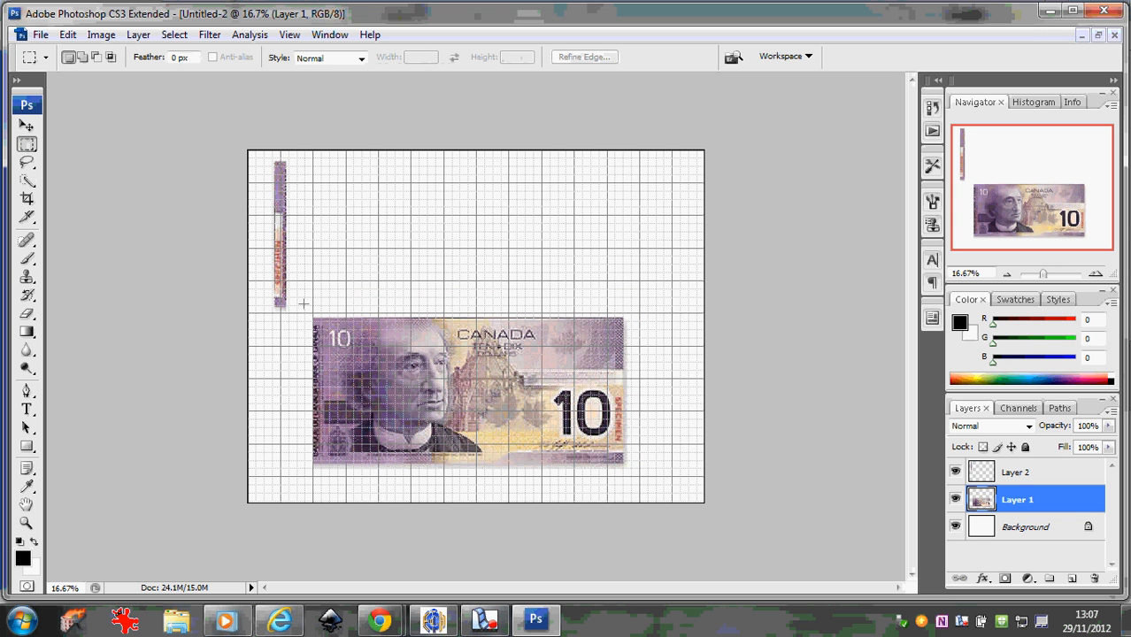
{"action": "left_click_drag", "start_coordinate": [305, 305], "coordinate": [320, 502]}
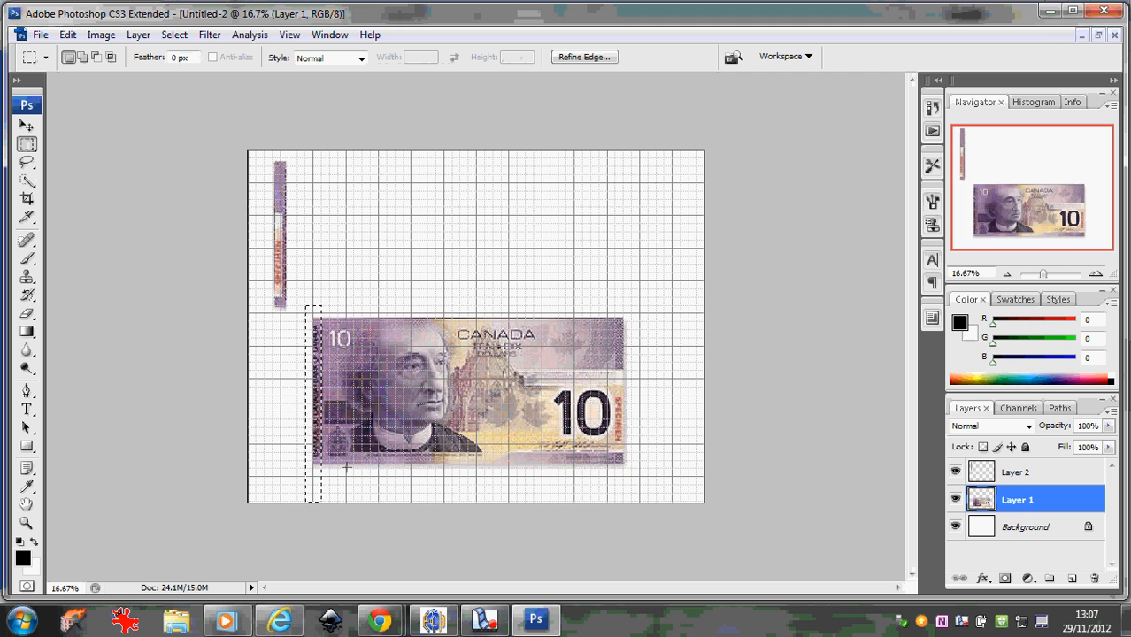
{"action": "key", "text": "Right"}
{"action": "key", "text": "Right"}
{"action": "key", "text": "Right"}
{"action": "key", "text": "Right"}
{"action": "key", "text": "Right"}
{"action": "key", "text": "Right"}
{"action": "key", "text": "Right"}
{"action": "key", "text": "Right"}
{"action": "key", "text": "Right"}
{"action": "key", "text": "Right"}
{"action": "key", "text": "Right"}
{"action": "key", "text": "Right"}
{"action": "key", "text": "Right"}
{"action": "key", "text": "Right"}
{"action": "key", "text": "Right"}
{"action": "key", "text": "Right"}
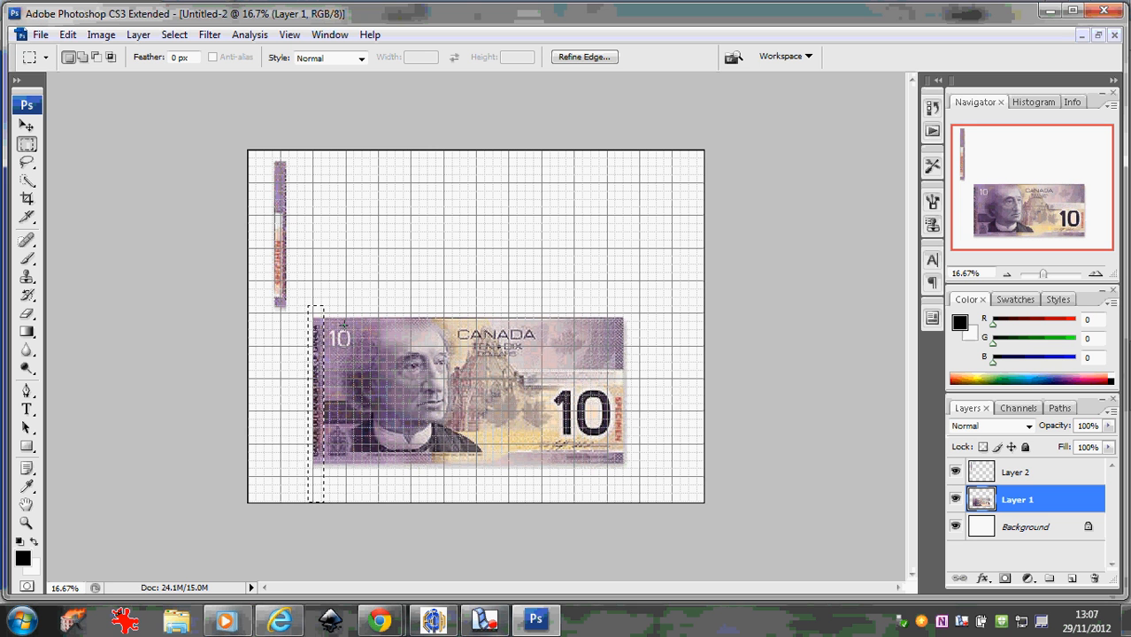
{"action": "left_click", "coordinate": [67, 35]}
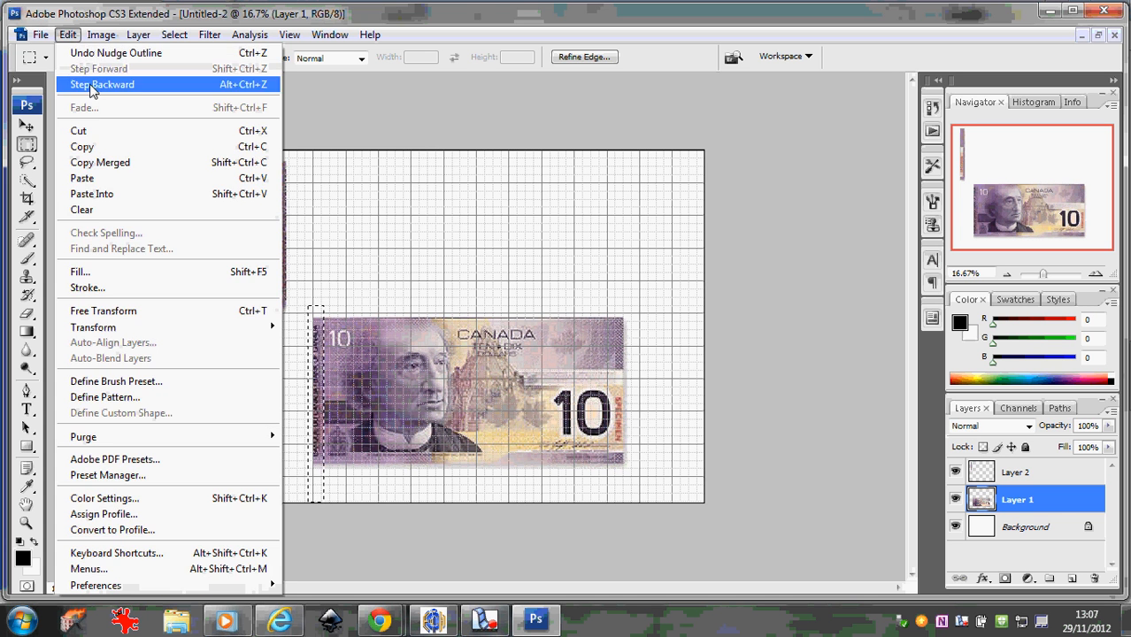
{"action": "left_click", "coordinate": [80, 130]}
{"action": "left_click", "coordinate": [67, 34]}
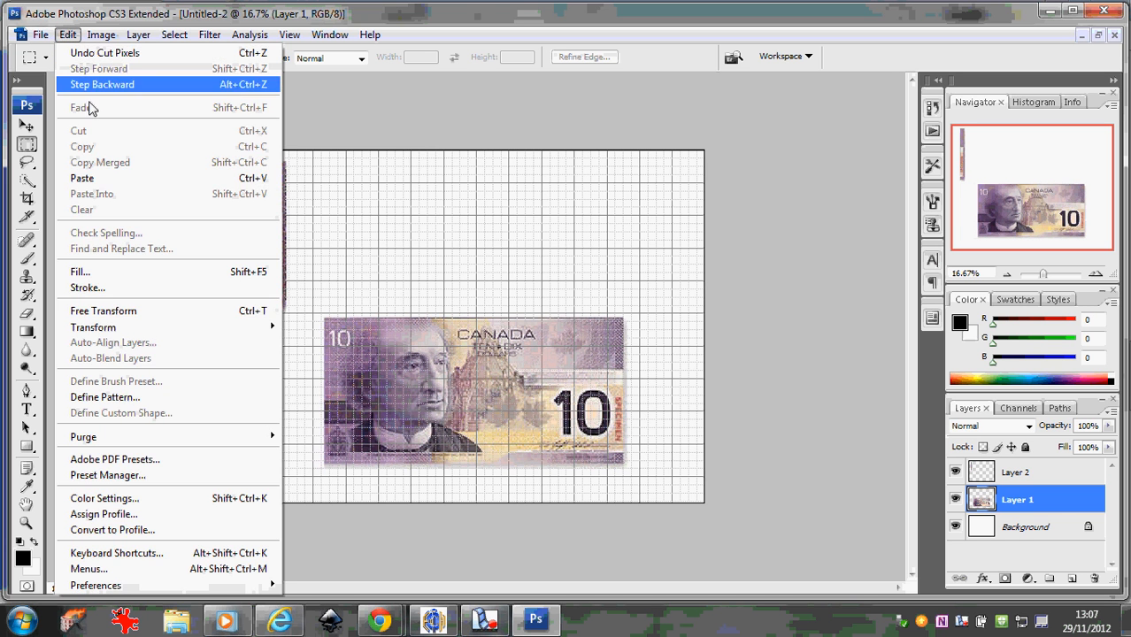
{"action": "left_click", "coordinate": [82, 178]}
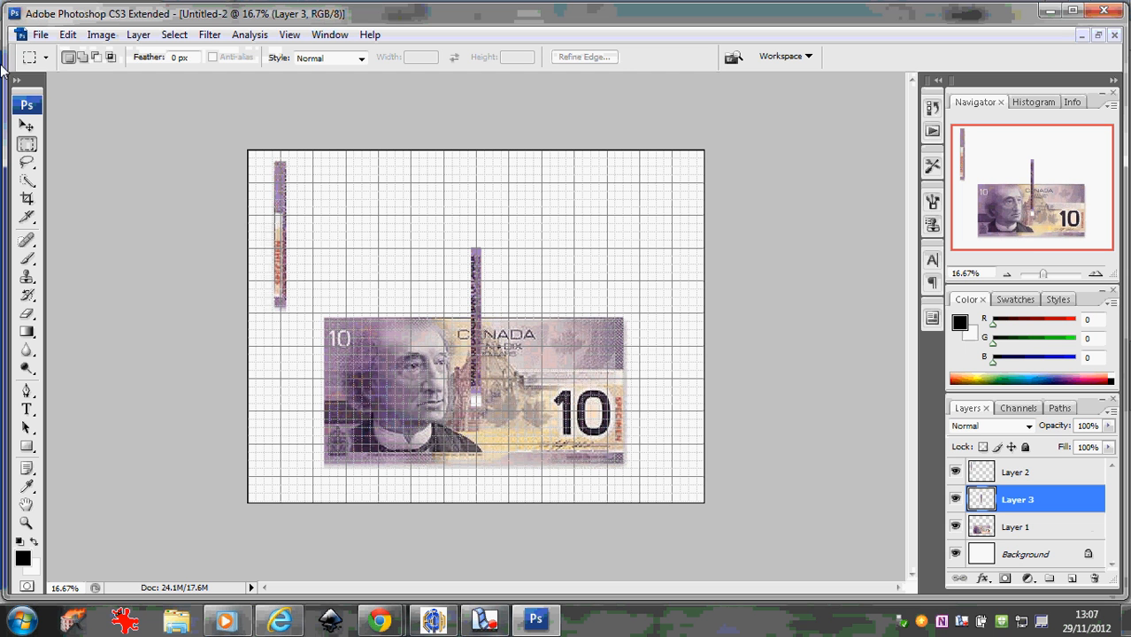
Place the second strip beside the first one, and move the remaining bill on Layer 1 down and left to the grid line.
{"action": "left_click", "coordinate": [27, 125]}
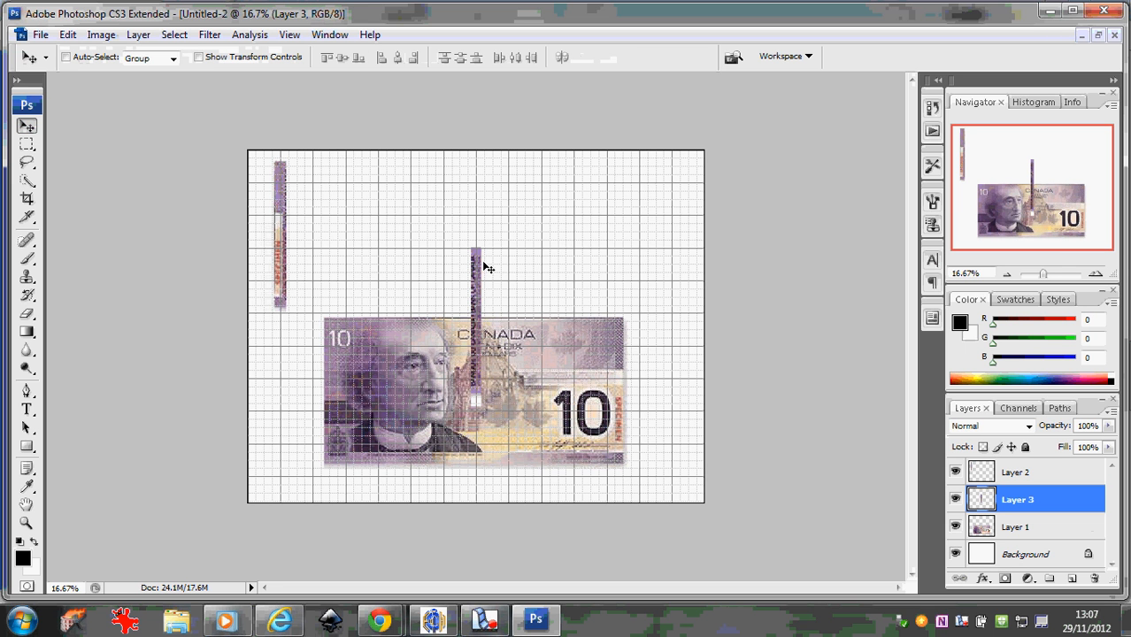
{"action": "left_click_drag", "start_coordinate": [476, 268], "coordinate": [312, 182]}
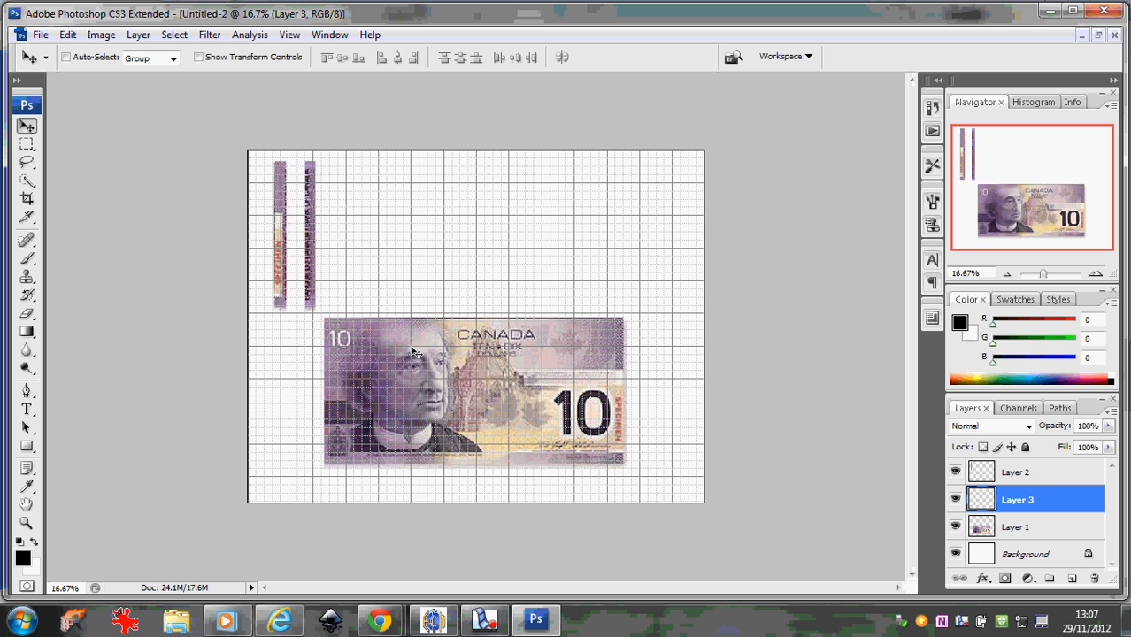
{"action": "left_click", "coordinate": [1049, 527]}
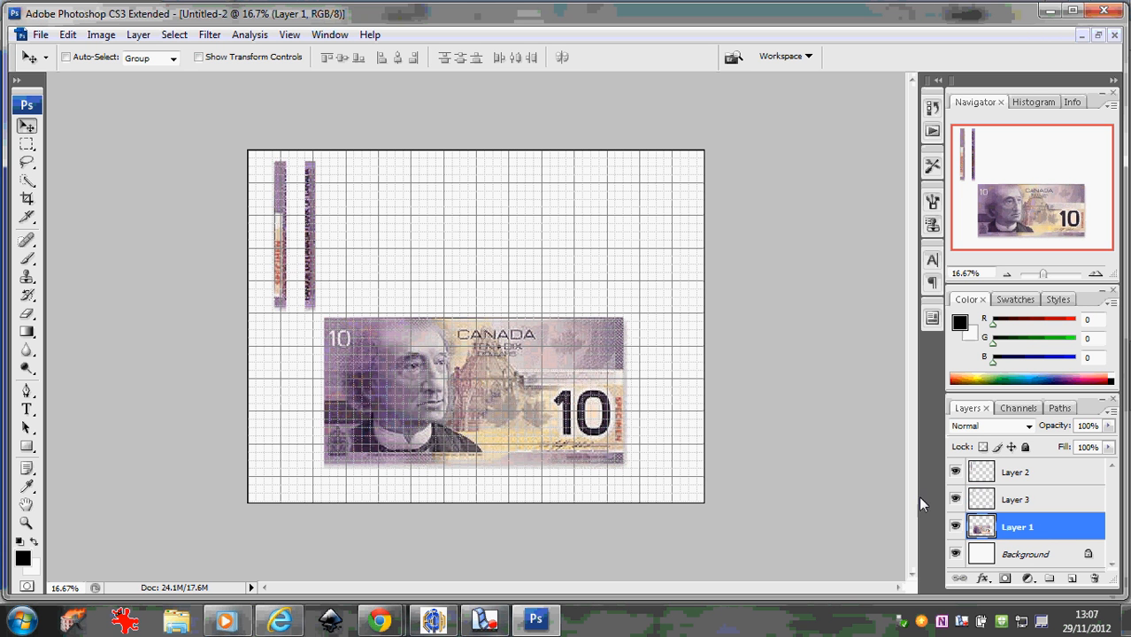
{"action": "left_click_drag", "start_coordinate": [611, 419], "coordinate": [599, 443]}
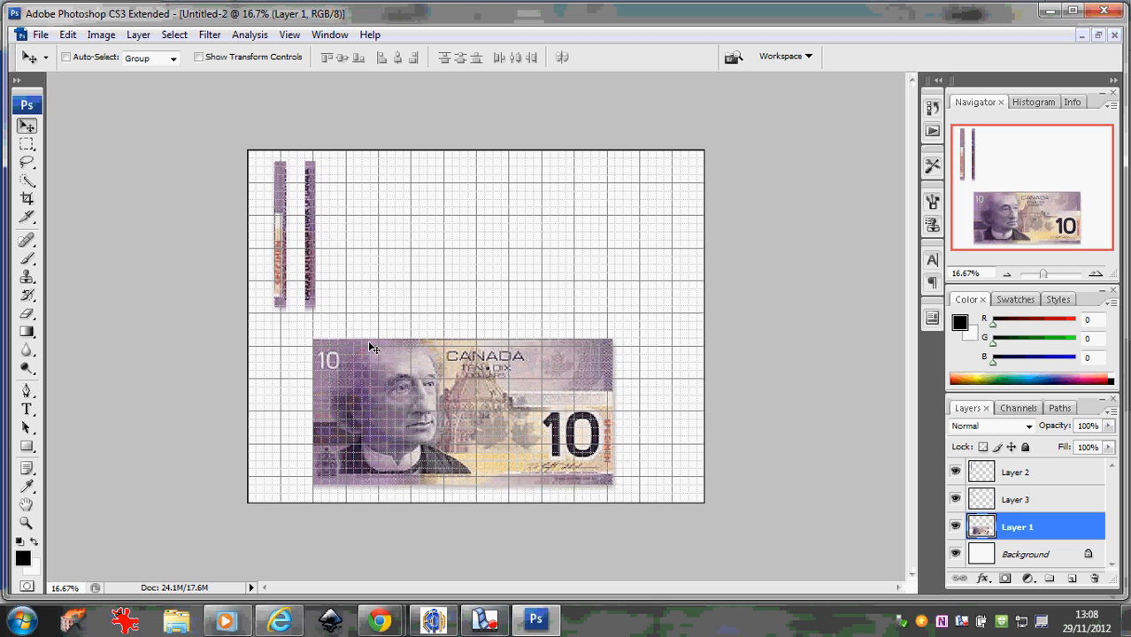
Select a third, slightly wider strip through the "10" at the bill's left edge, cut it and paste it as its own layer.
{"action": "left_click", "coordinate": [26, 143]}
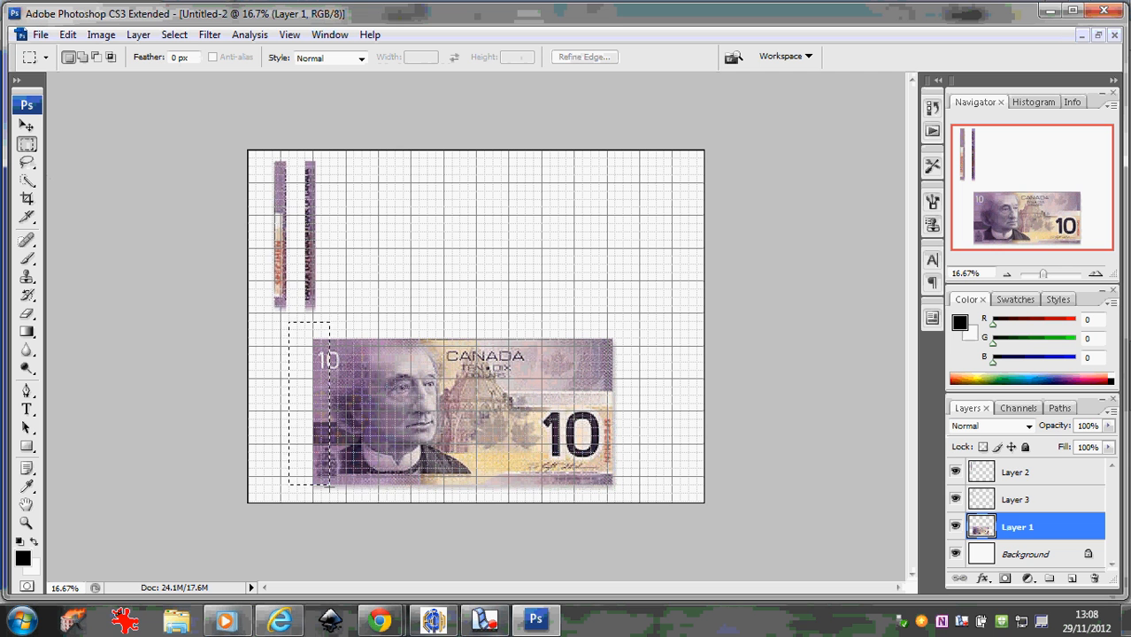
{"action": "left_click_drag", "start_coordinate": [330, 485], "coordinate": [330, 485]}
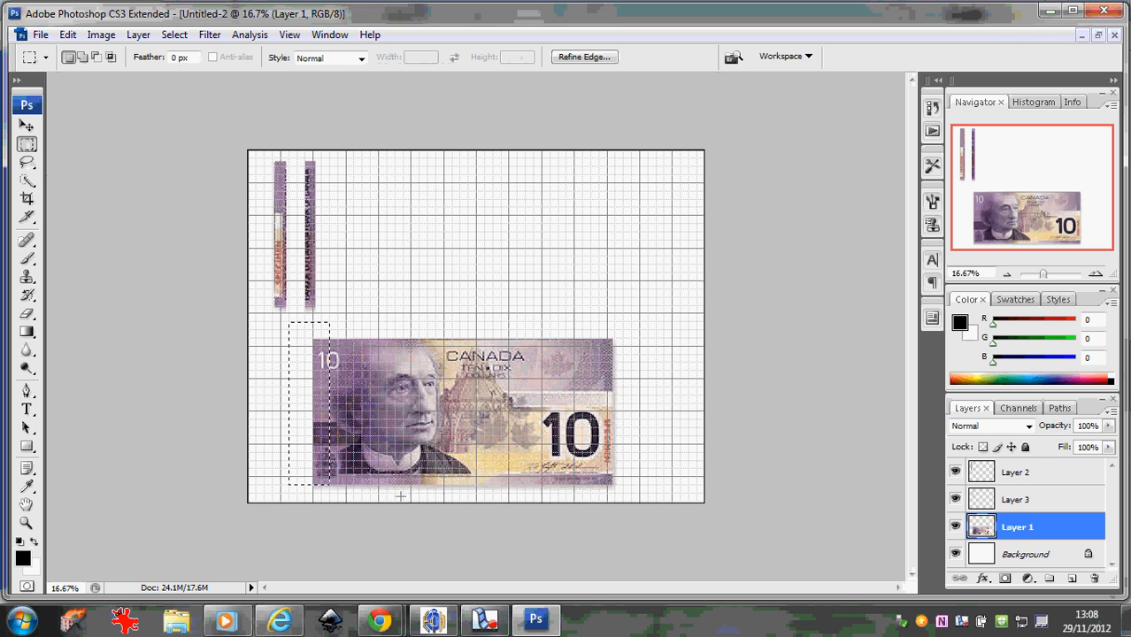
{"action": "key", "text": "Down"}
{"action": "key", "text": "Down"}
{"action": "key", "text": "Down"}
{"action": "key", "text": "Down"}
{"action": "key", "text": "Down"}
{"action": "key", "text": "Down"}
{"action": "key", "text": "Down"}
{"action": "key", "text": "Down"}
{"action": "key", "text": "Down"}
{"action": "key", "text": "Down"}
{"action": "key", "text": "Down"}
{"action": "key", "text": "Down"}
{"action": "key", "text": "Down"}
{"action": "key", "text": "Left"}
{"action": "key", "text": "Left"}
{"action": "key", "text": "Left"}
{"action": "key", "text": "Left"}
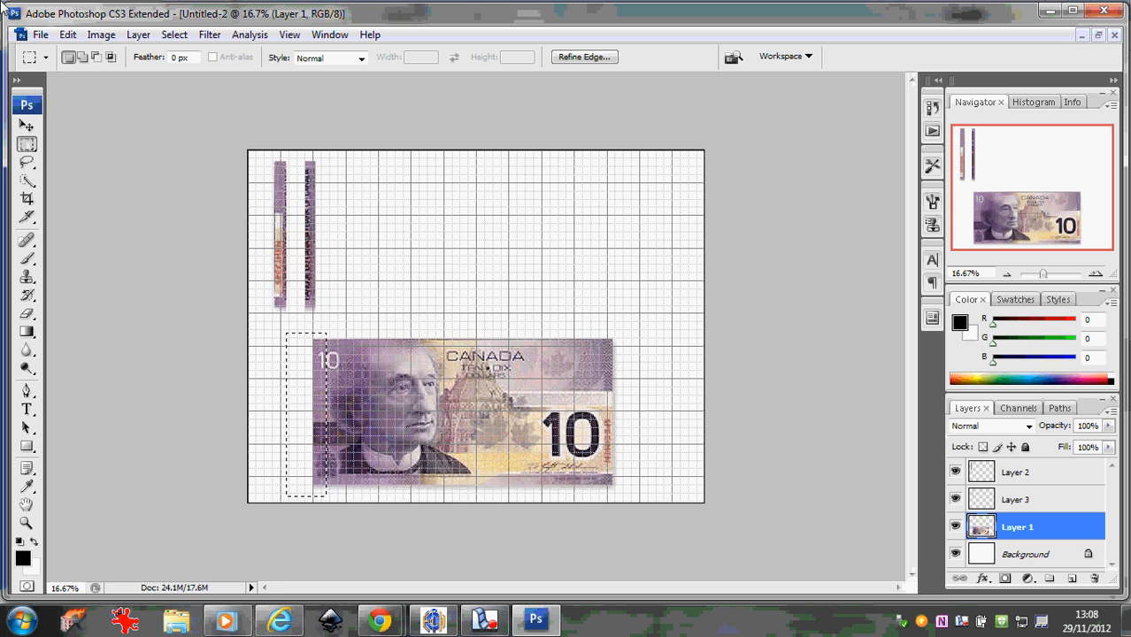
{"action": "left_click", "coordinate": [66, 35]}
{"action": "left_click", "coordinate": [79, 130]}
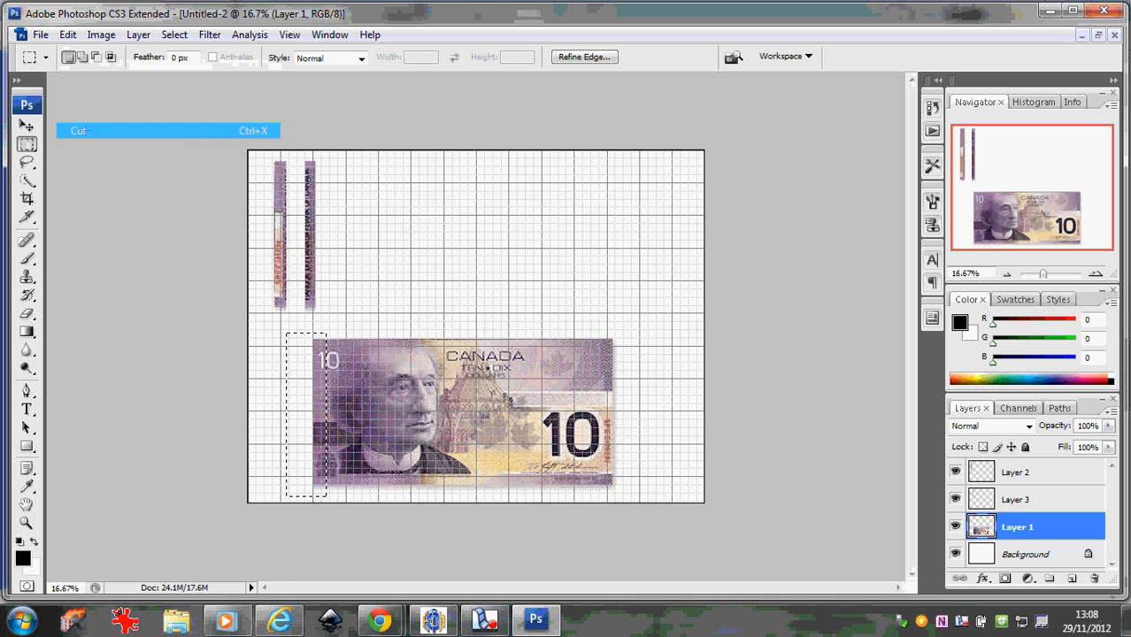
{"action": "left_click", "coordinate": [68, 35]}
{"action": "left_click", "coordinate": [82, 178]}
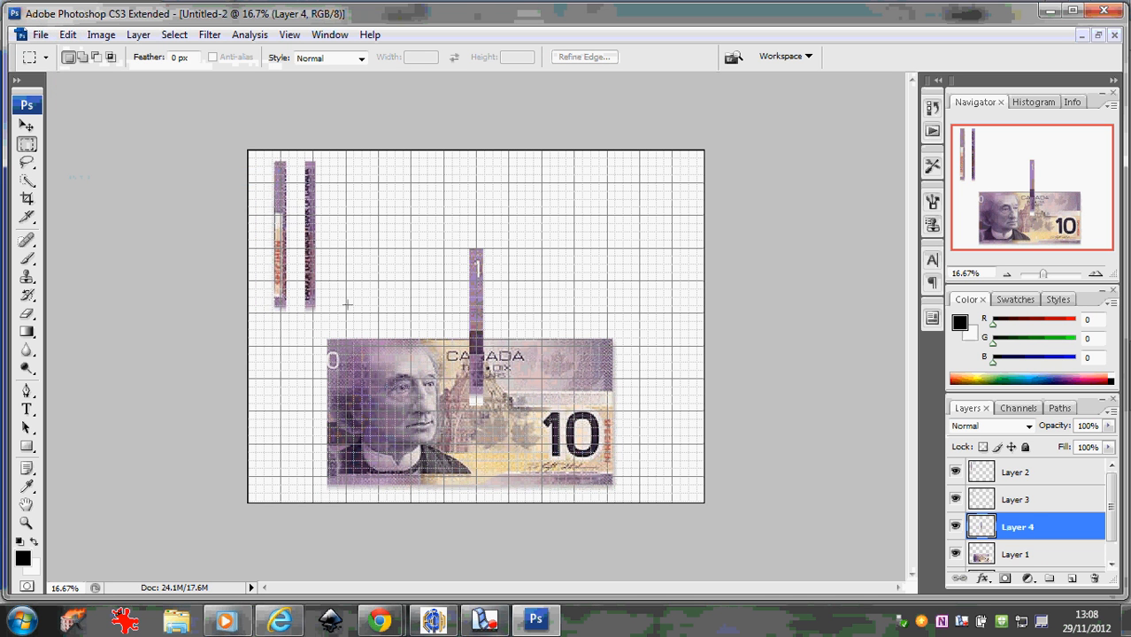
Place the third strip beside the second one, and realign the left edge of the remaining bill on Layer 1 with the grid line.
{"action": "key", "text": "v"}
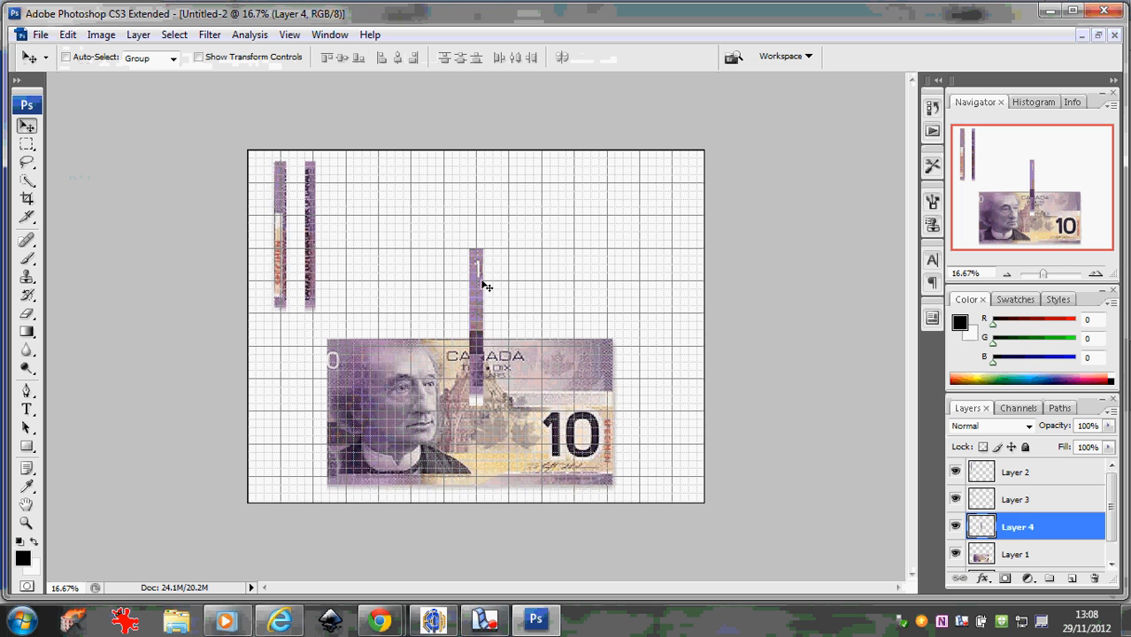
{"action": "left_click_drag", "start_coordinate": [482, 285], "coordinate": [345, 196]}
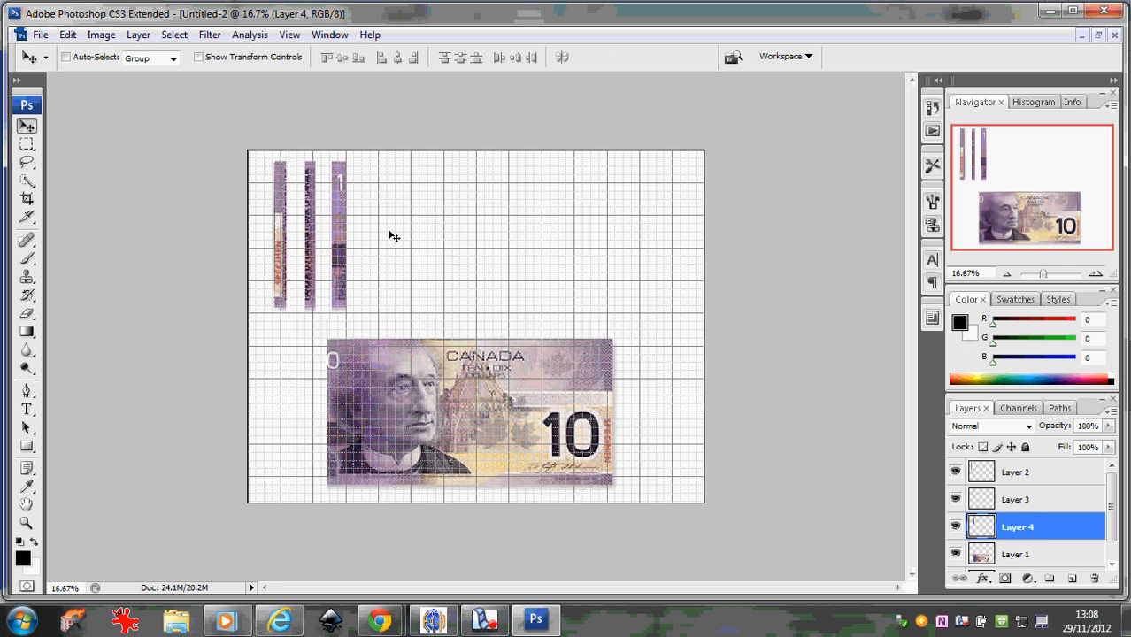
{"action": "left_click", "coordinate": [1054, 555]}
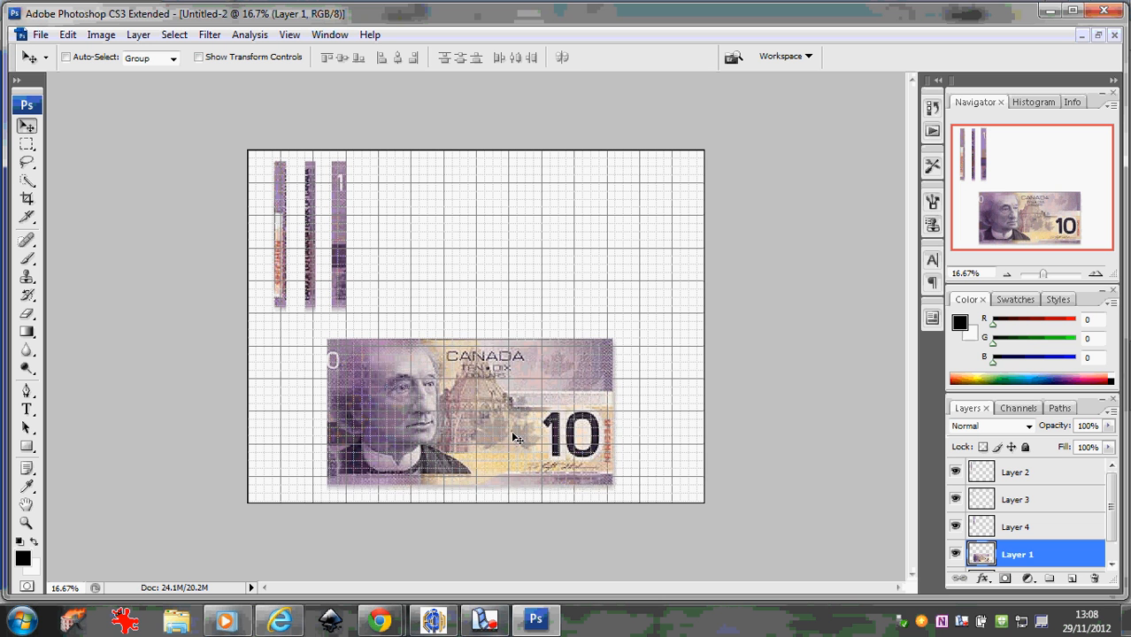
{"action": "mouse_move", "coordinate": [512, 438]}
{"action": "left_mouse_down"}
{"action": "mouse_move", "coordinate": [498, 449]}
{"action": "mouse_move", "coordinate": [500, 439]}
{"action": "left_mouse_up"}
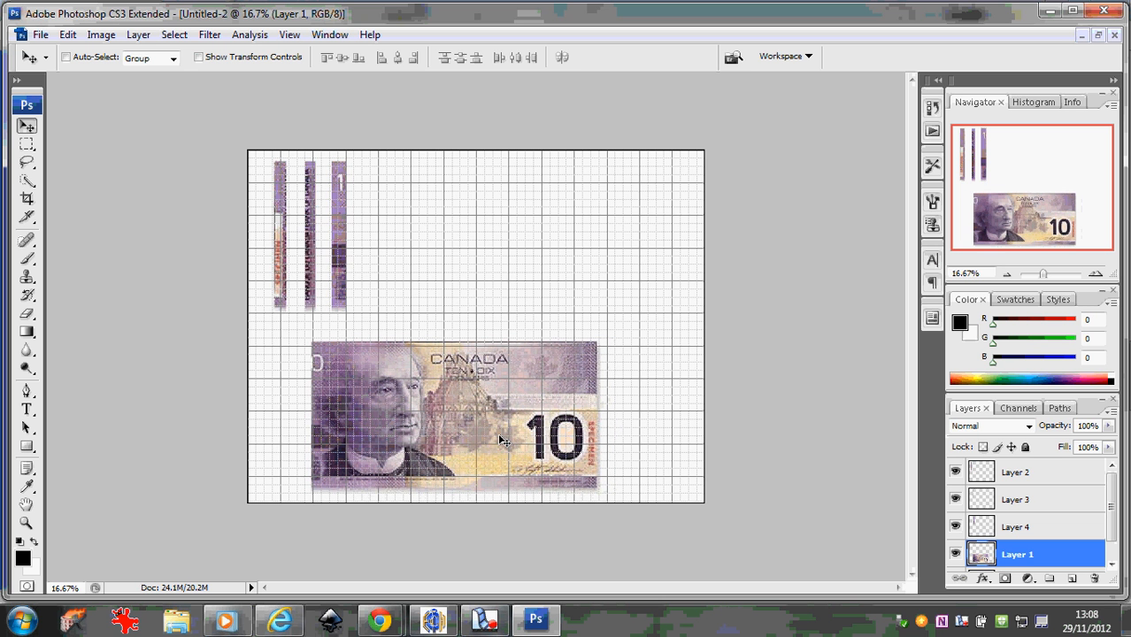
{"action": "key", "text": "Right"}
{"action": "key", "text": "Right"}
{"action": "key", "text": "Right"}
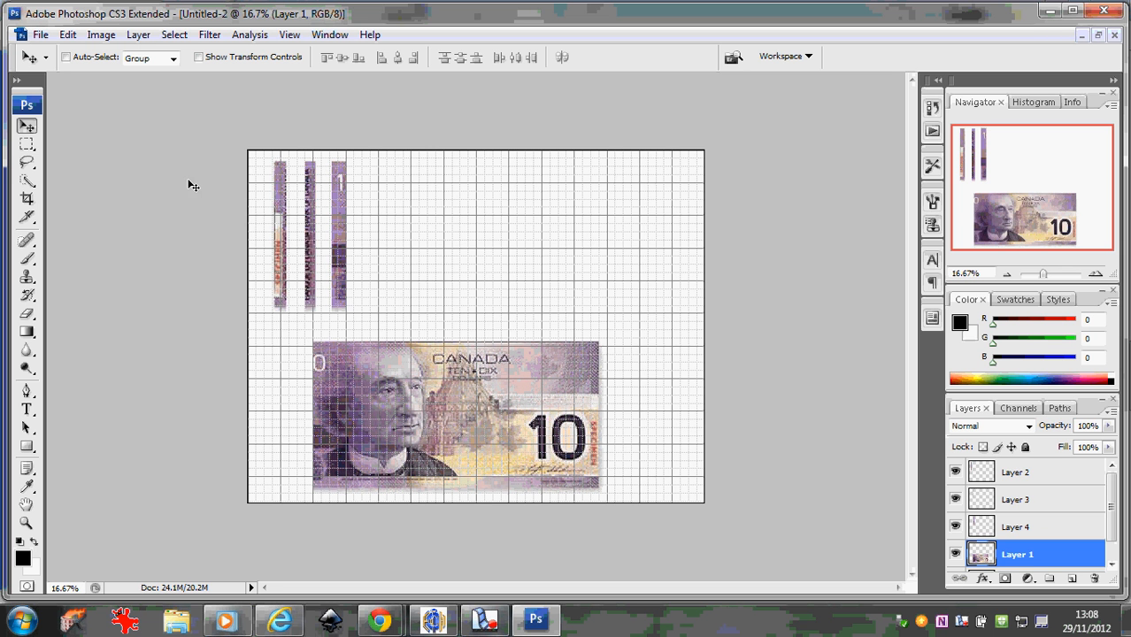
Select a fourth strip containing the leftover "0" at the bill's left edge, fine-tune its width against the grid and cut it.
{"action": "left_click", "coordinate": [27, 143]}
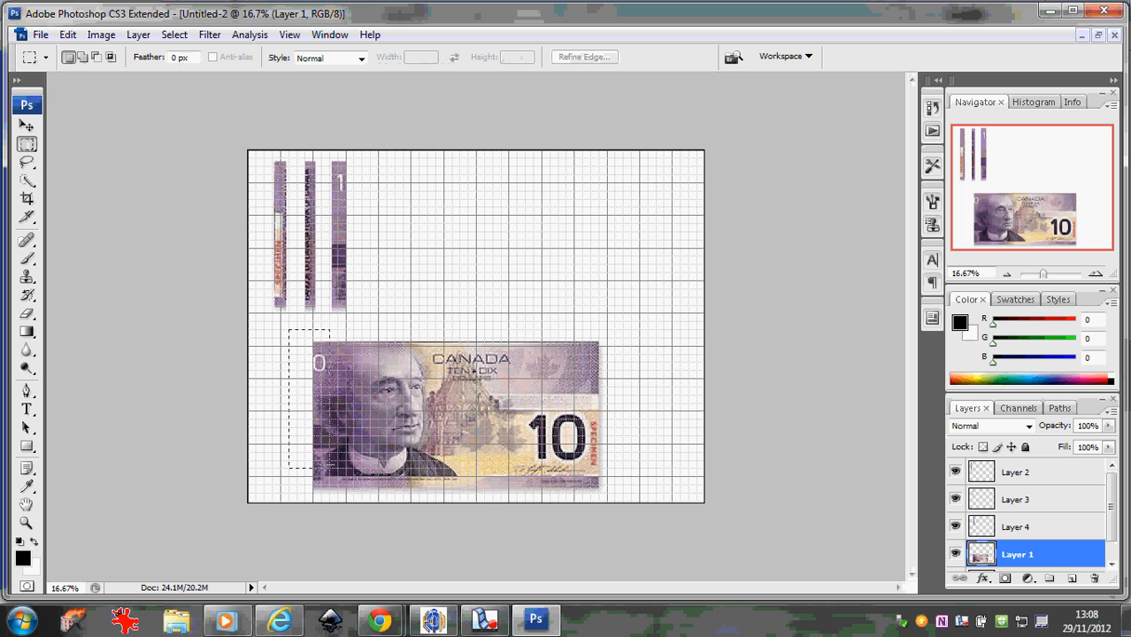
{"action": "left_click_drag", "start_coordinate": [330, 468], "coordinate": [346, 506]}
{"action": "key", "text": "Left"}
{"action": "key", "text": "Left"}
{"action": "key", "text": "Left"}
{"action": "key", "text": "Left"}
{"action": "key", "text": "Left"}
{"action": "key", "text": "Left"}
{"action": "key", "text": "Left"}
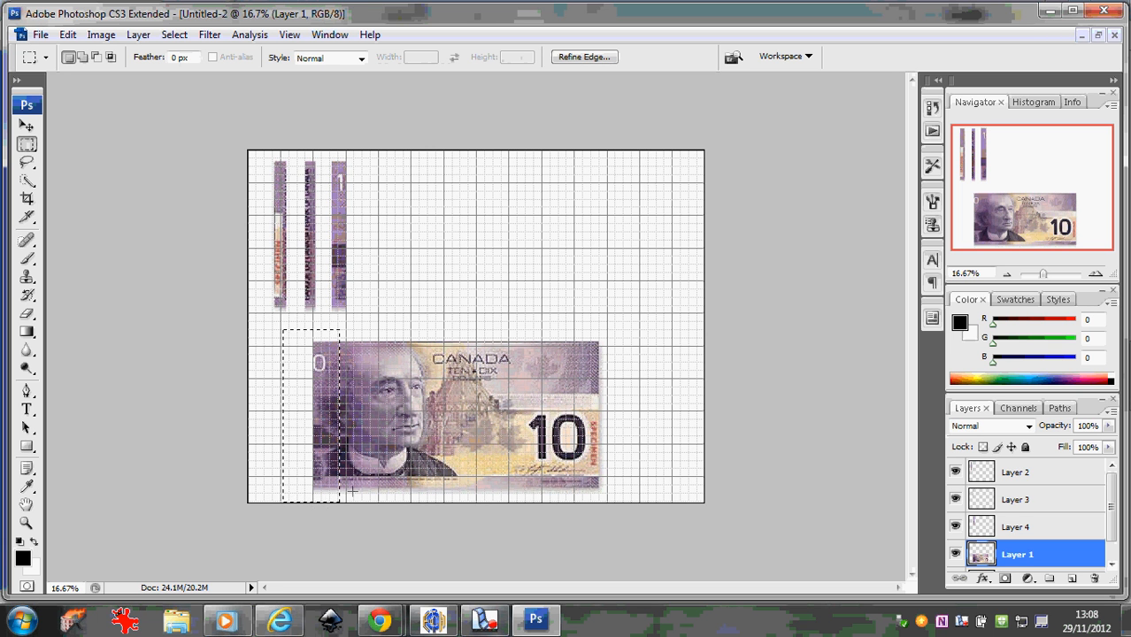
{"action": "key", "text": "Left"}
{"action": "key", "text": "Left"}
{"action": "key", "text": "Left"}
{"action": "key", "text": "Left"}
{"action": "key", "text": "Left"}
{"action": "key", "text": "Left"}
{"action": "key", "text": "Left"}
{"action": "key", "text": "Left"}
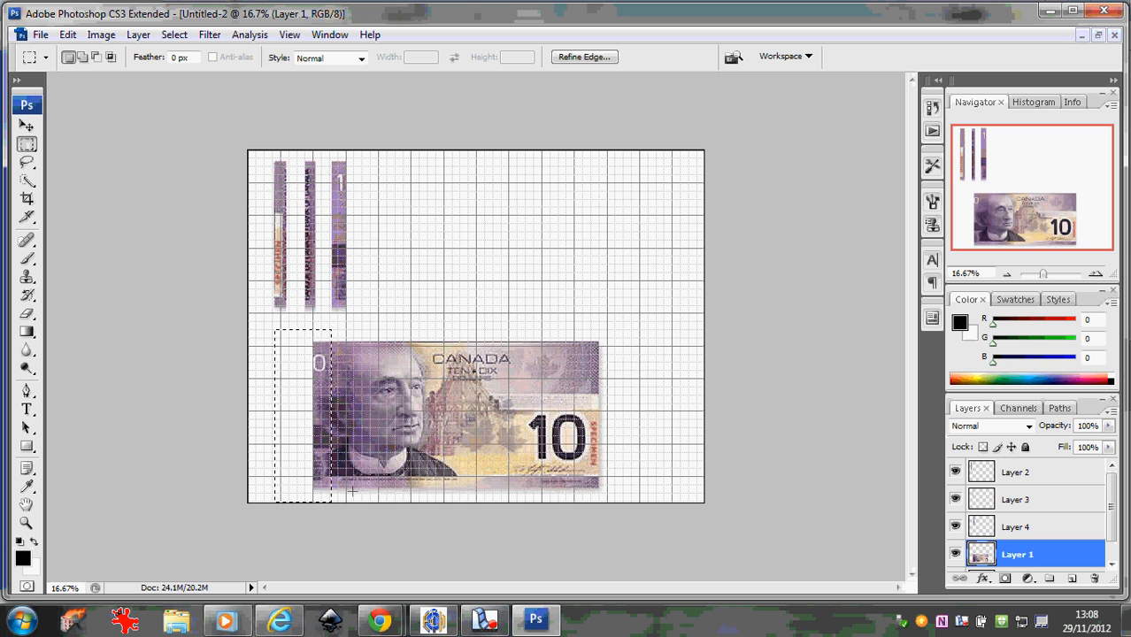
{"action": "key", "text": "Left"}
{"action": "key", "text": "Left"}
{"action": "key", "text": "Left"}
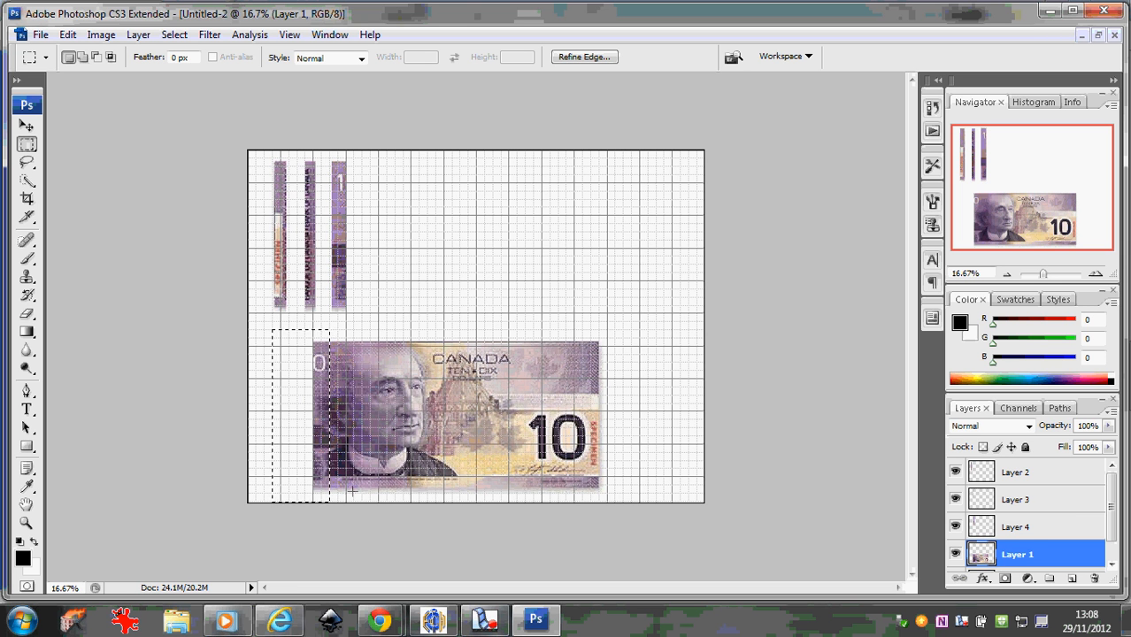
{"action": "key", "text": "Left"}
{"action": "key", "text": "Left"}
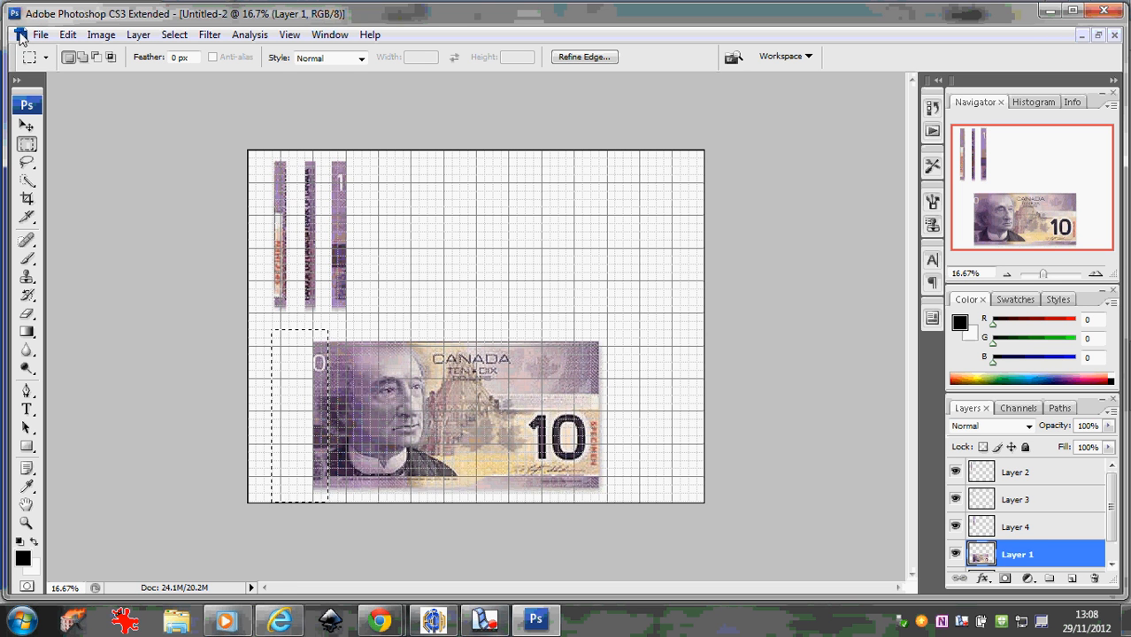
{"action": "left_click", "coordinate": [67, 35]}
{"action": "left_click", "coordinate": [60, 127]}
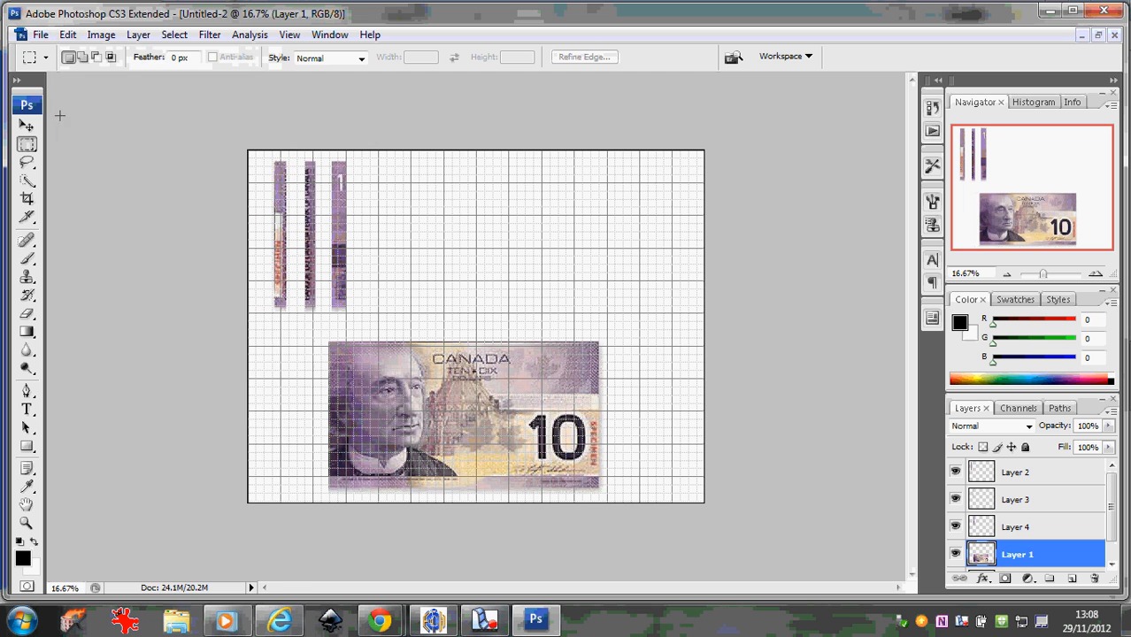
Paste the cut "0" strip as its own layer and place it beside the third strip.
{"action": "left_click", "coordinate": [68, 34]}
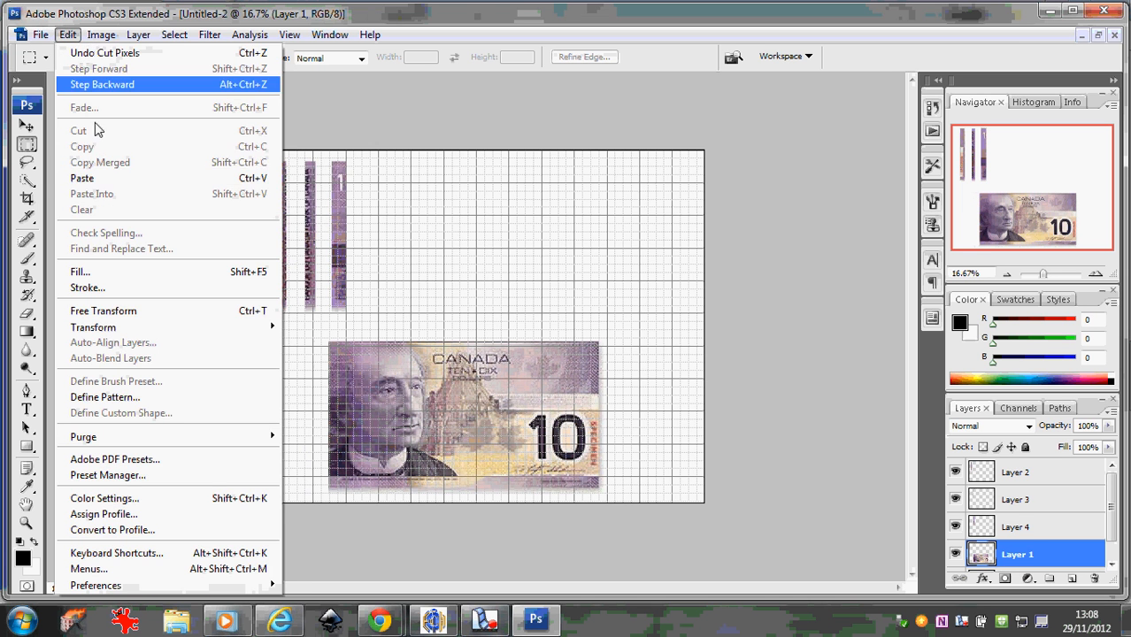
{"action": "left_click", "coordinate": [82, 178]}
{"action": "left_click", "coordinate": [26, 126]}
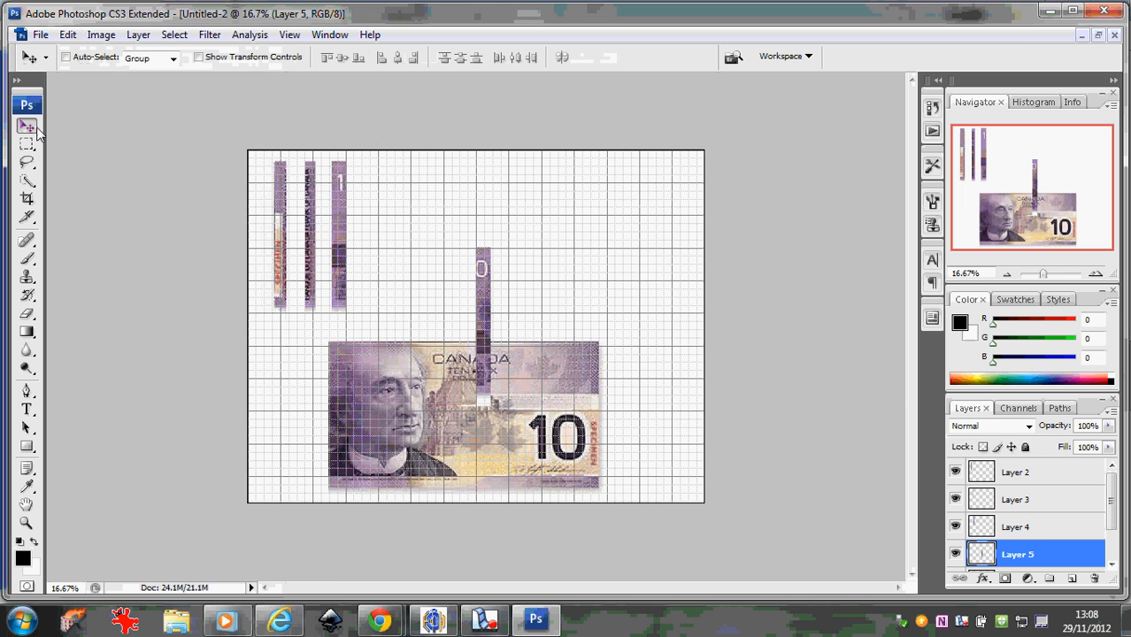
{"action": "left_click_drag", "start_coordinate": [488, 279], "coordinate": [381, 198]}
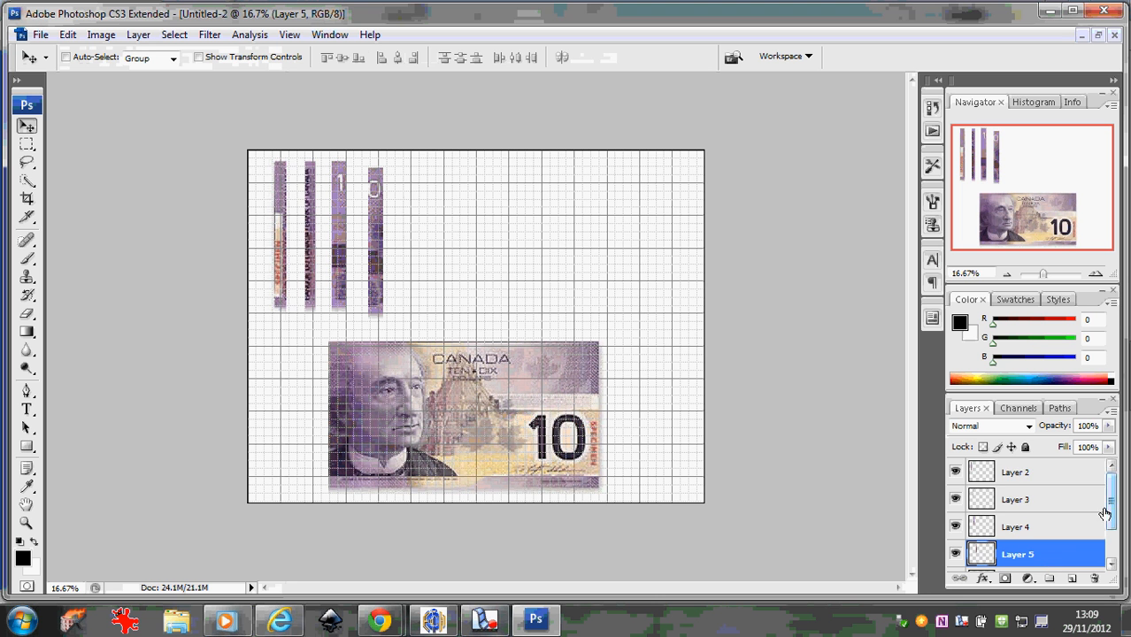
Move the remaining bill on Layer 1 up beside the fourth strip, roughly level with the row of strips.
{"action": "scroll", "coordinate": [1052, 553], "scroll_direction": "down", "scroll_amount": 2}
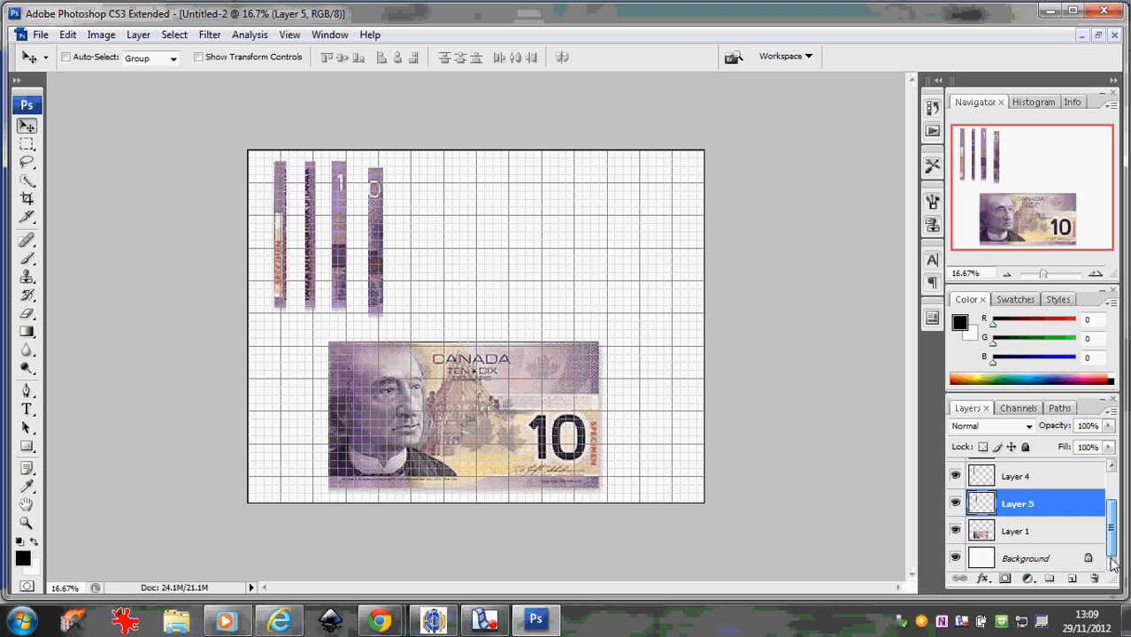
{"action": "left_click", "coordinate": [1049, 533]}
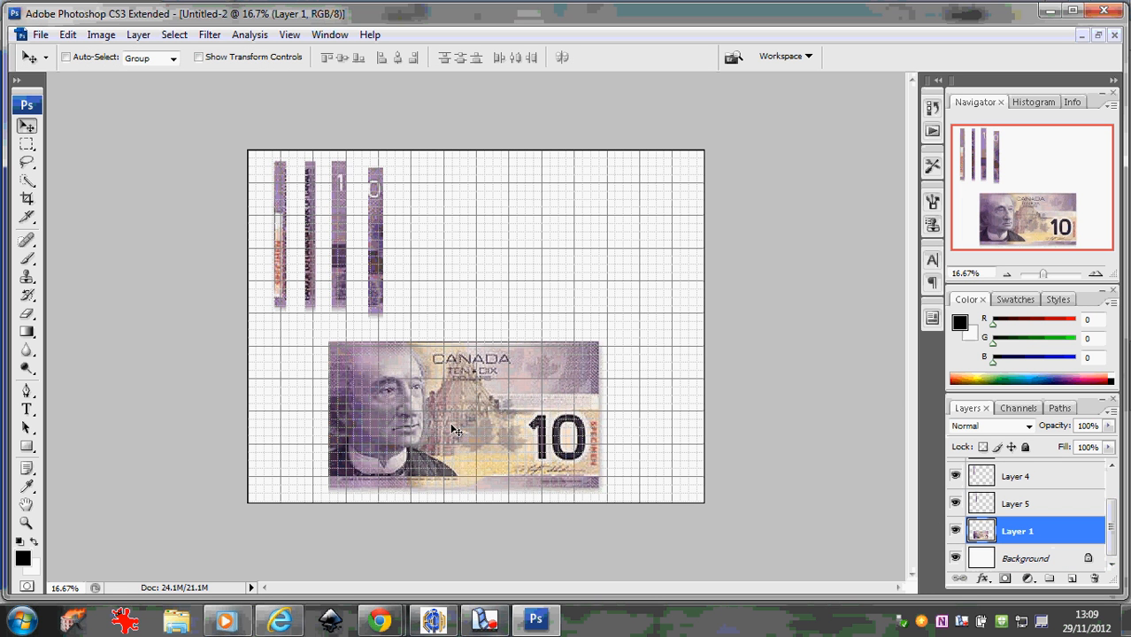
{"action": "left_click_drag", "start_coordinate": [452, 429], "coordinate": [522, 257]}
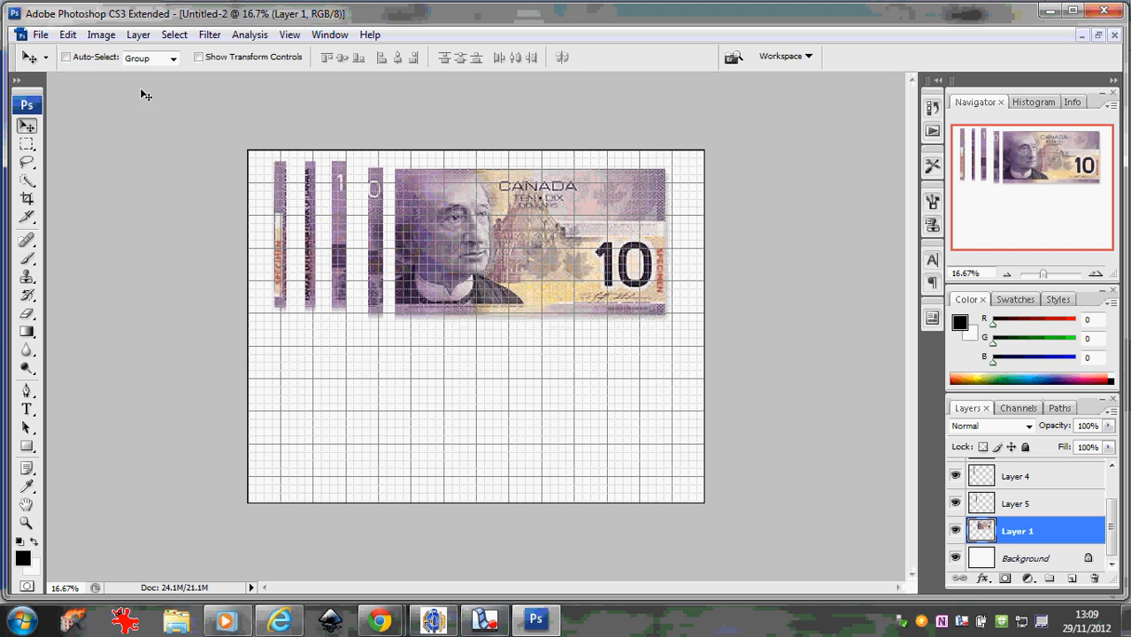
Save the document as Test10.psd in the Infographic folder, keeping layers and maximum compatibility.
{"action": "left_click", "coordinate": [40, 35]}
{"action": "left_click", "coordinate": [85, 234]}
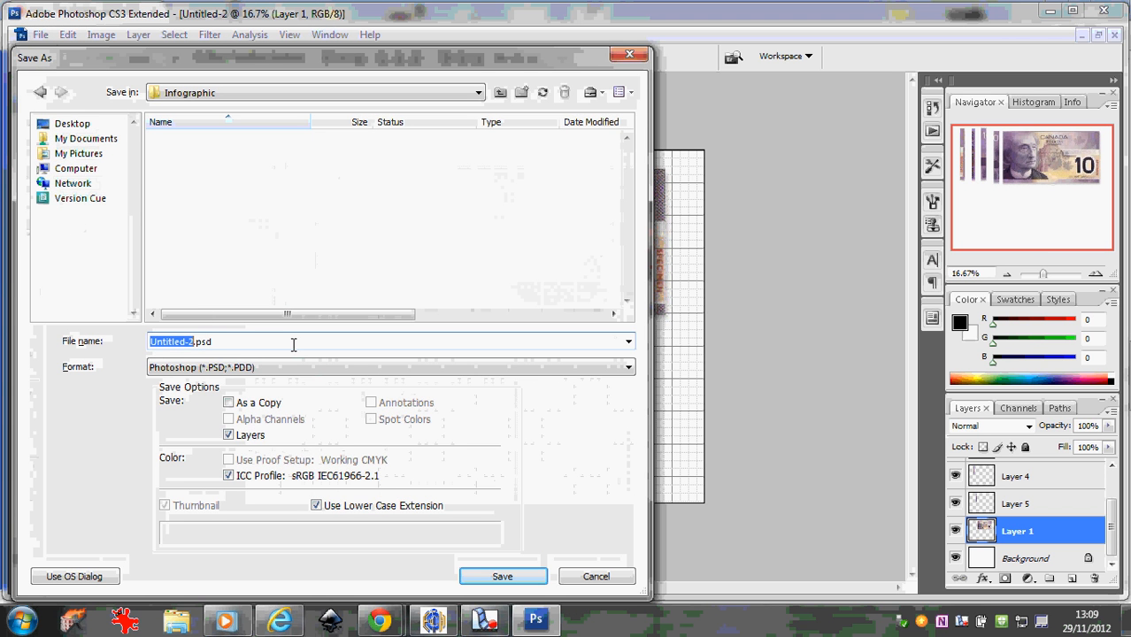
{"action": "type", "text": "Test1d"}
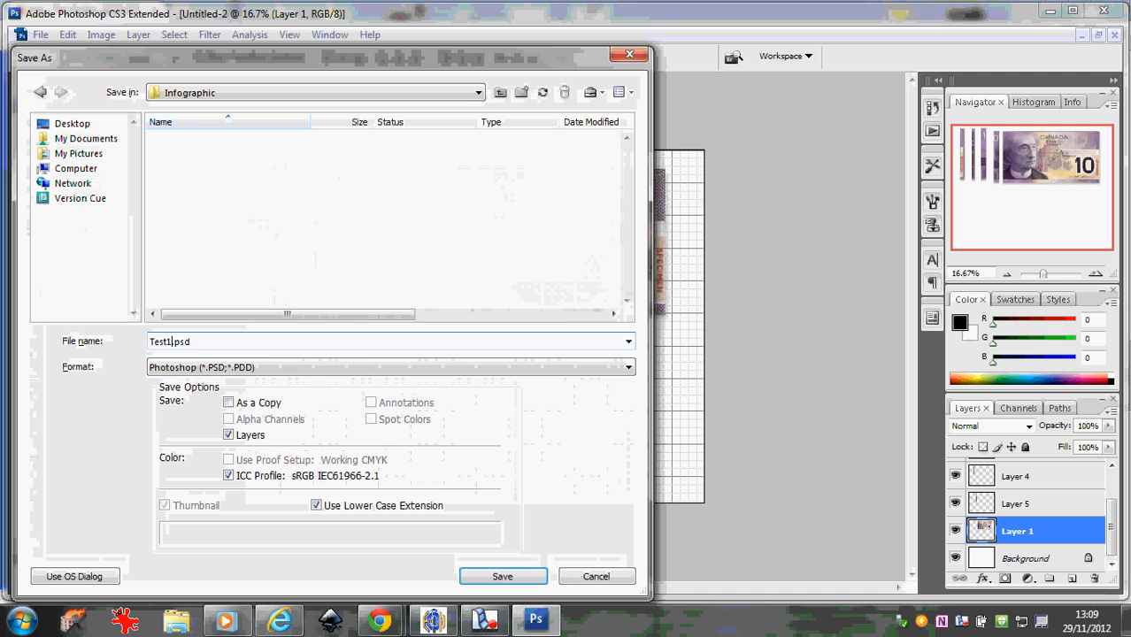
{"action": "key", "text": "Return"}
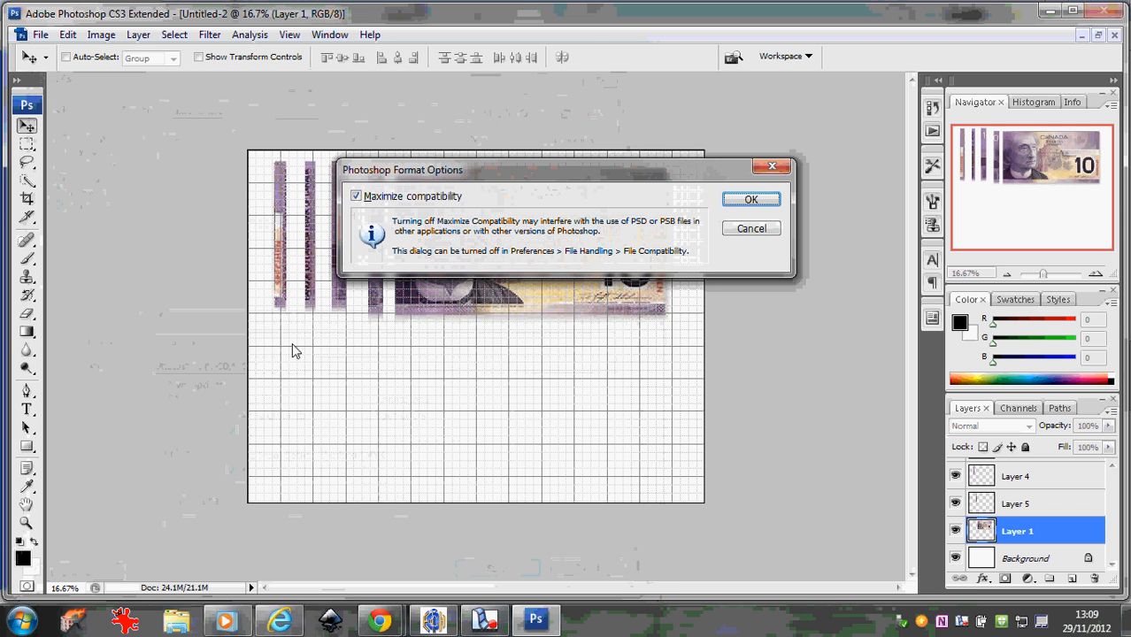
{"action": "left_click", "coordinate": [733, 202]}
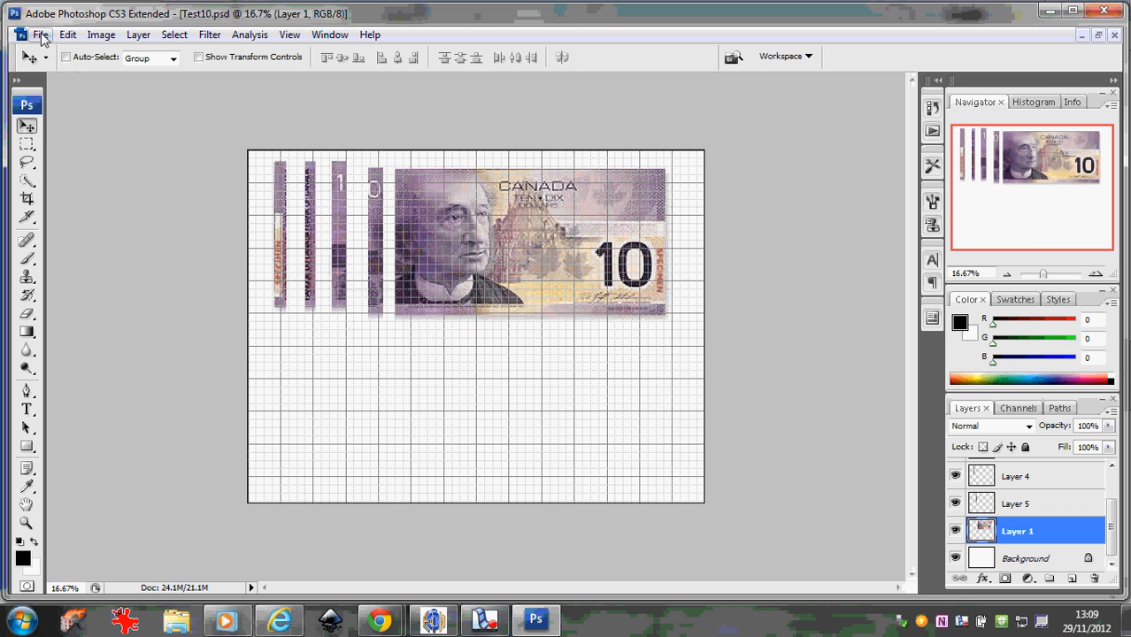
Select a rectangle around all four strips and the remaining bill, and crop the image to it.
{"action": "left_click", "coordinate": [25, 145]}
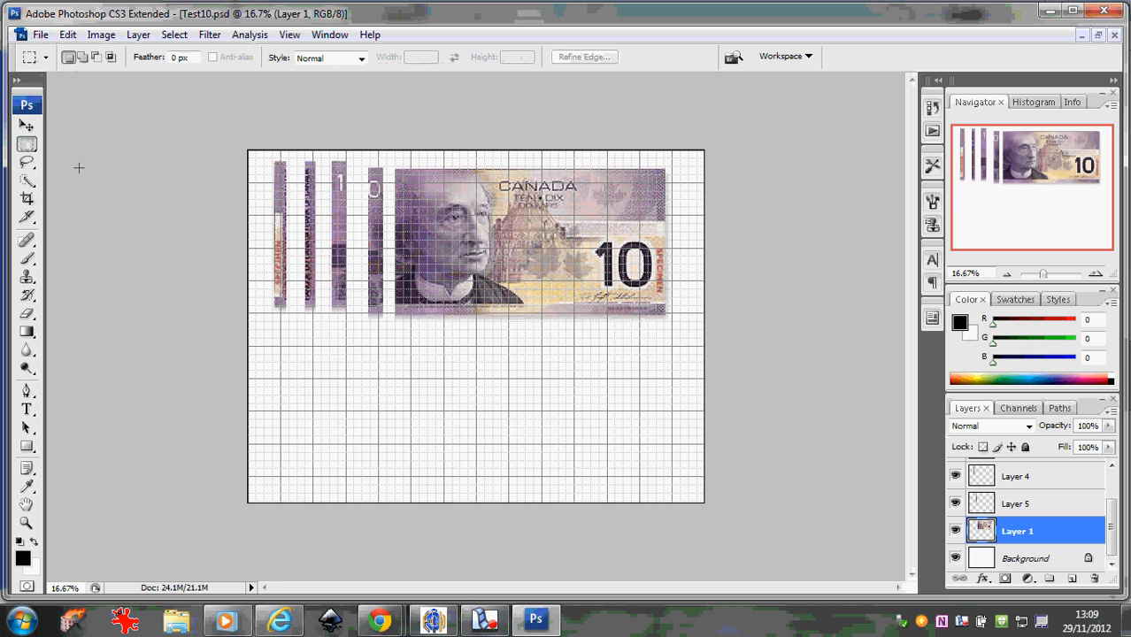
{"action": "left_click_drag", "start_coordinate": [272, 211], "coordinate": [680, 329]}
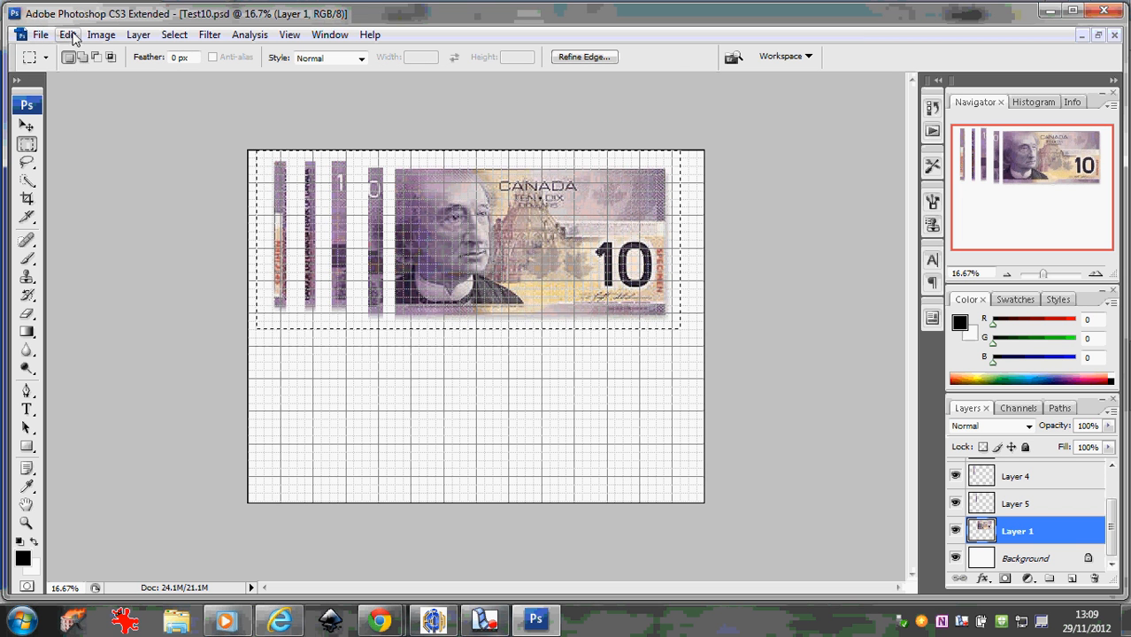
{"action": "left_click", "coordinate": [99, 35]}
{"action": "left_click", "coordinate": [115, 218]}
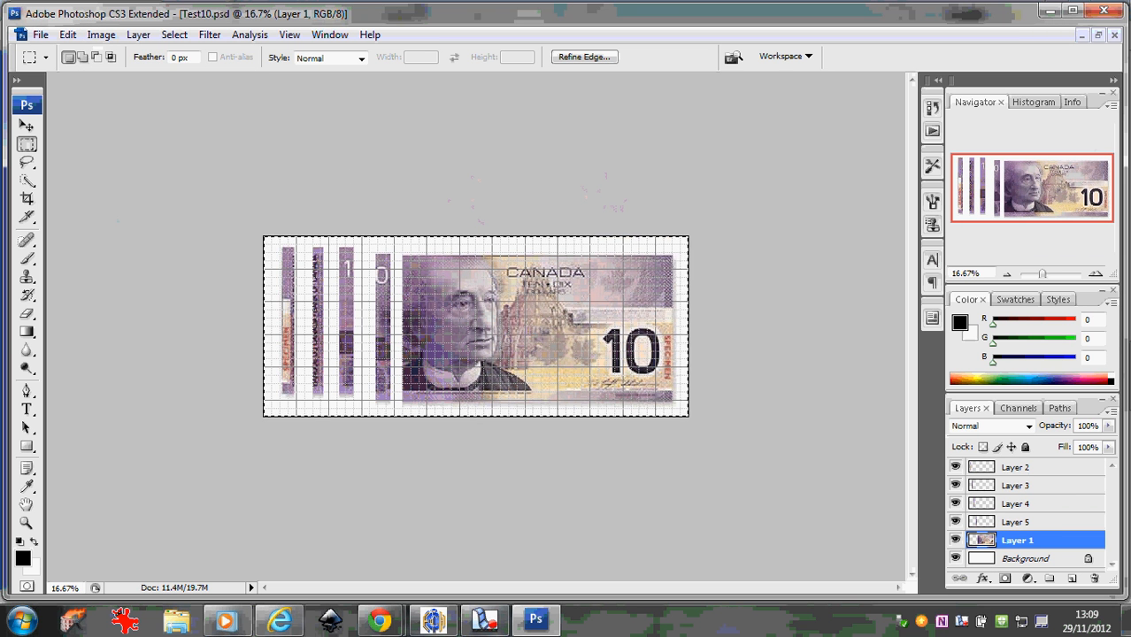
Save a PNG copy of the cropped image as Test10 copy.png in the Infographic folder, with interlacing set to None.
{"action": "left_click", "coordinate": [41, 35]}
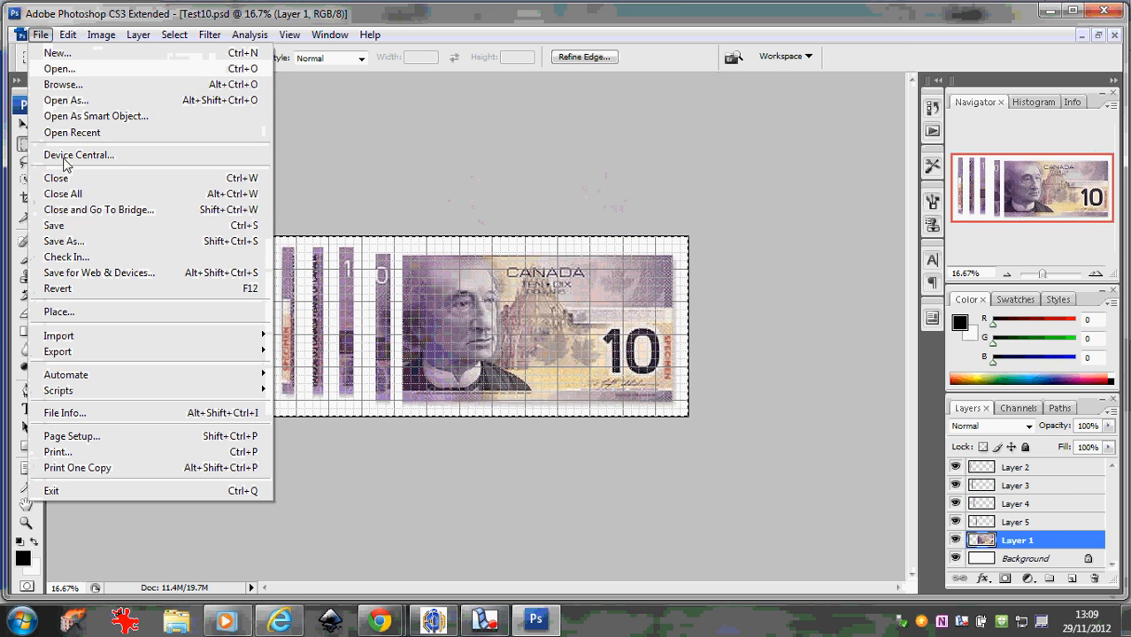
{"action": "left_click", "coordinate": [78, 240]}
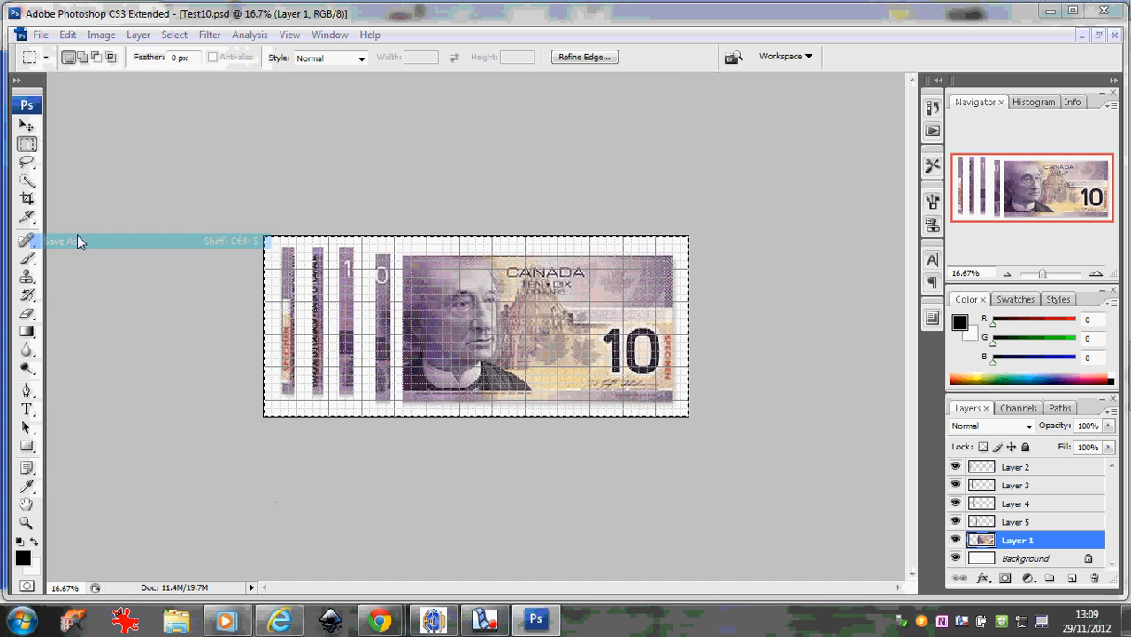
{"action": "left_click", "coordinate": [399, 367]}
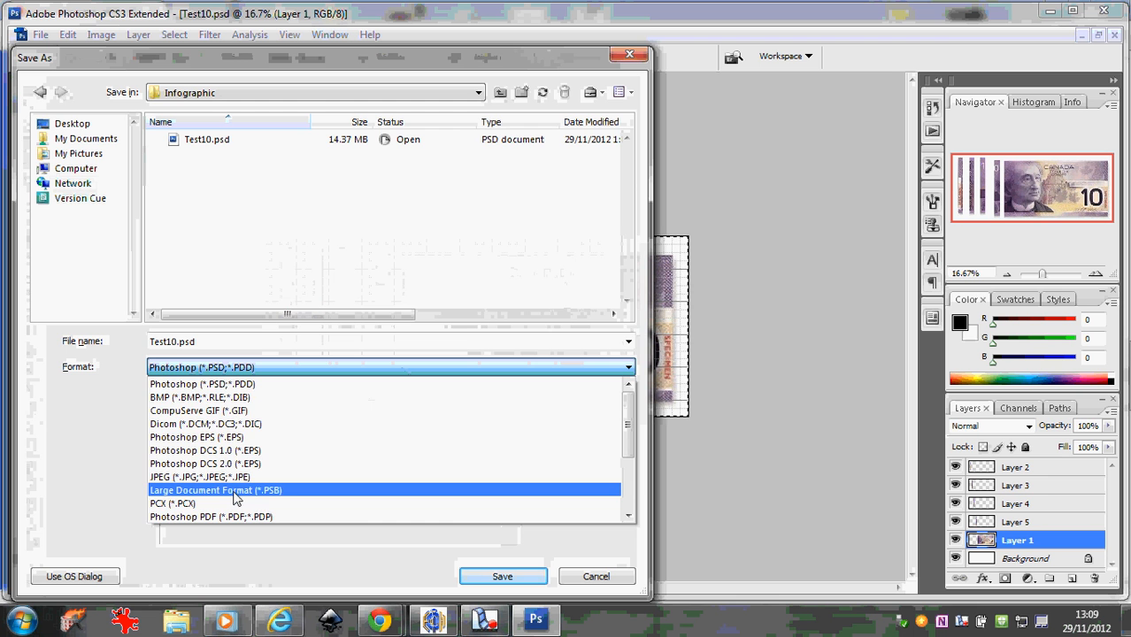
{"action": "scroll", "coordinate": [235, 498], "scroll_direction": "down", "scroll_amount": 2}
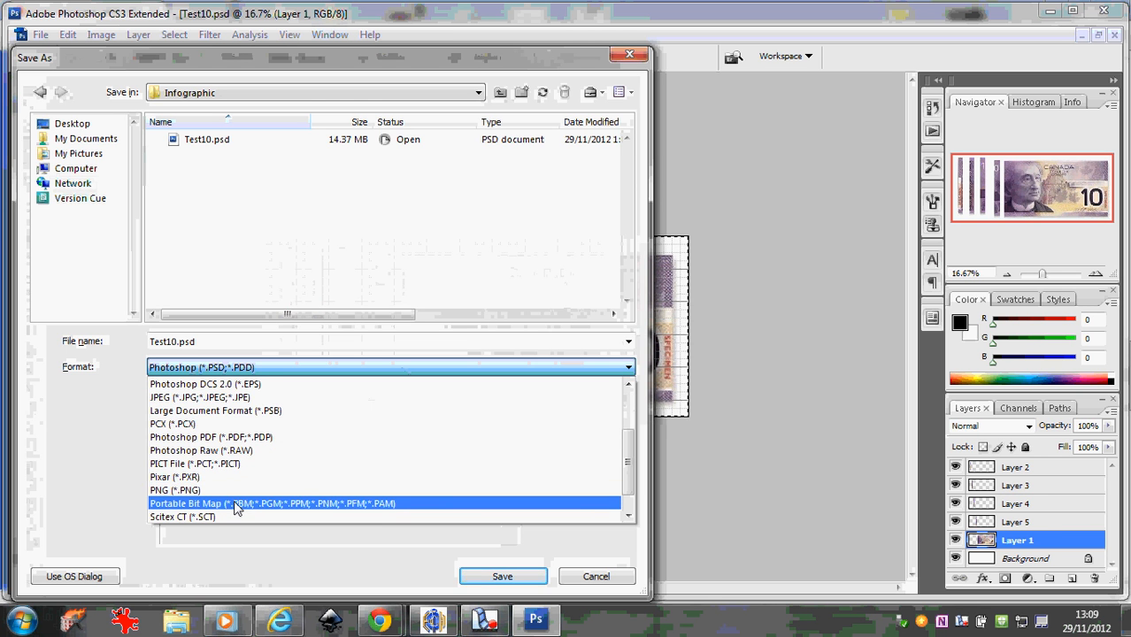
{"action": "left_click", "coordinate": [235, 490]}
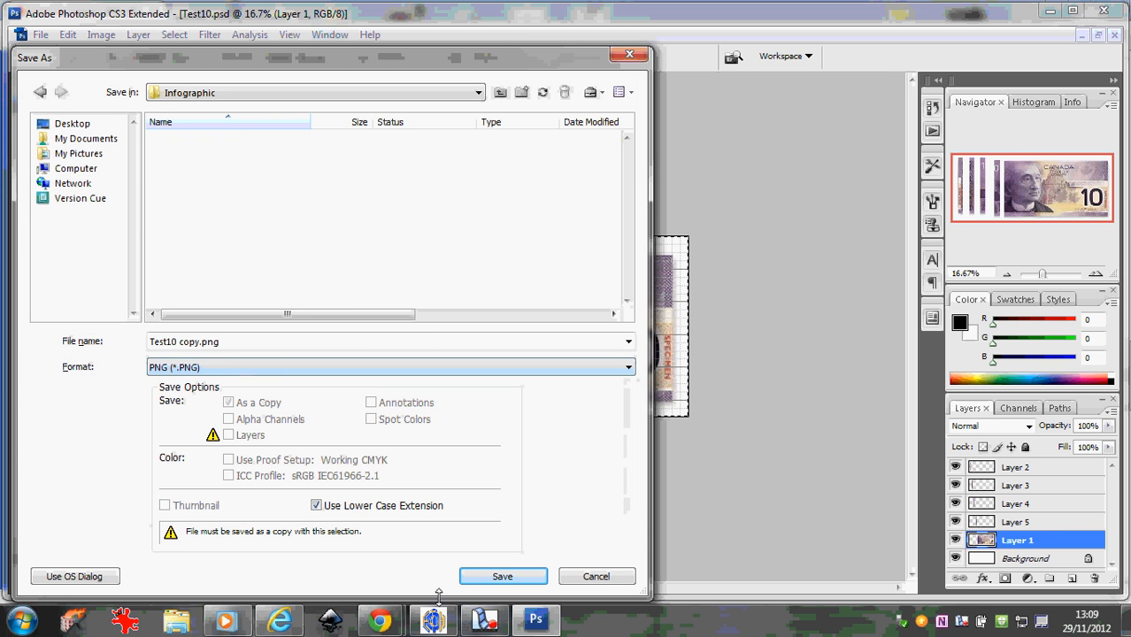
{"action": "left_click", "coordinate": [500, 577]}
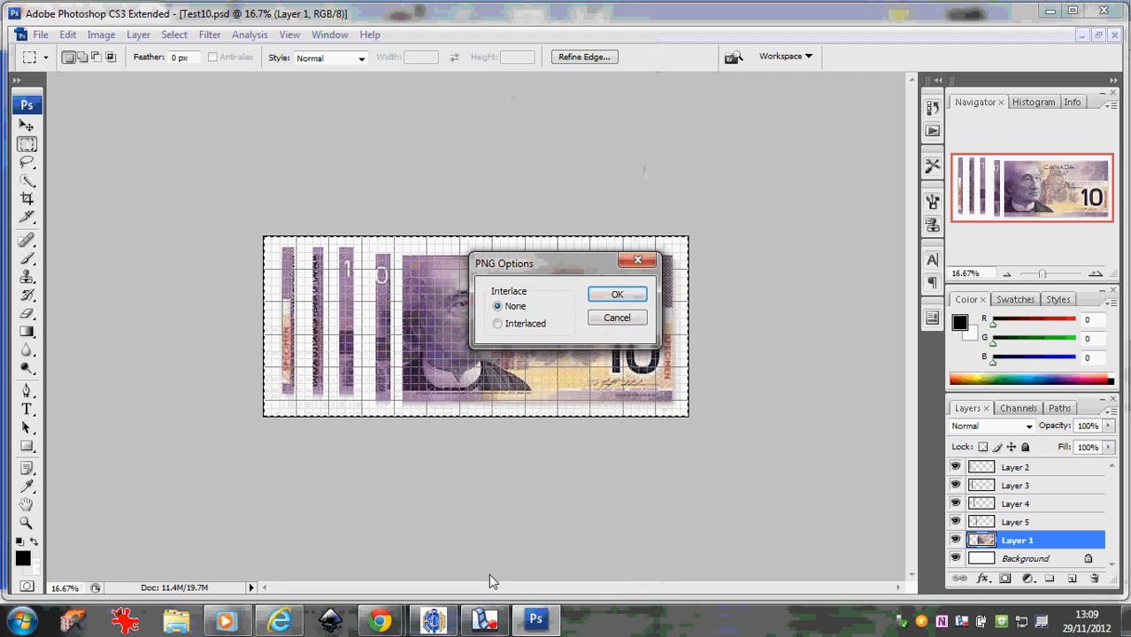
{"action": "left_click", "coordinate": [617, 299]}
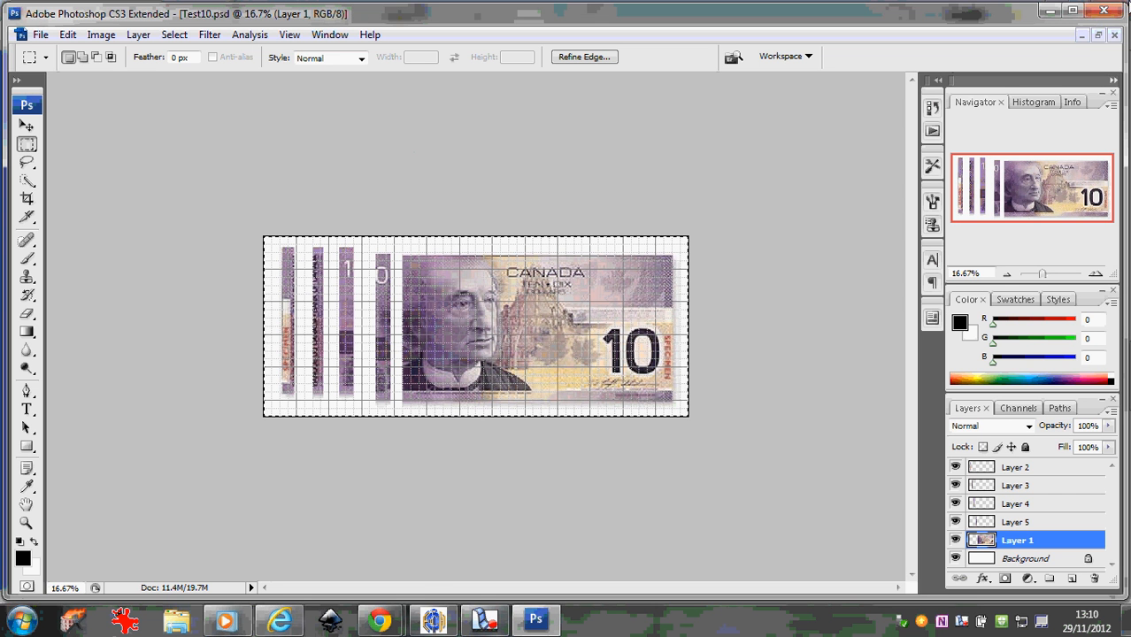
Quit Photoshop, saving the changes to Test10.psd and discarding those to Untitled-1.
{"action": "left_click", "coordinate": [1101, 11]}
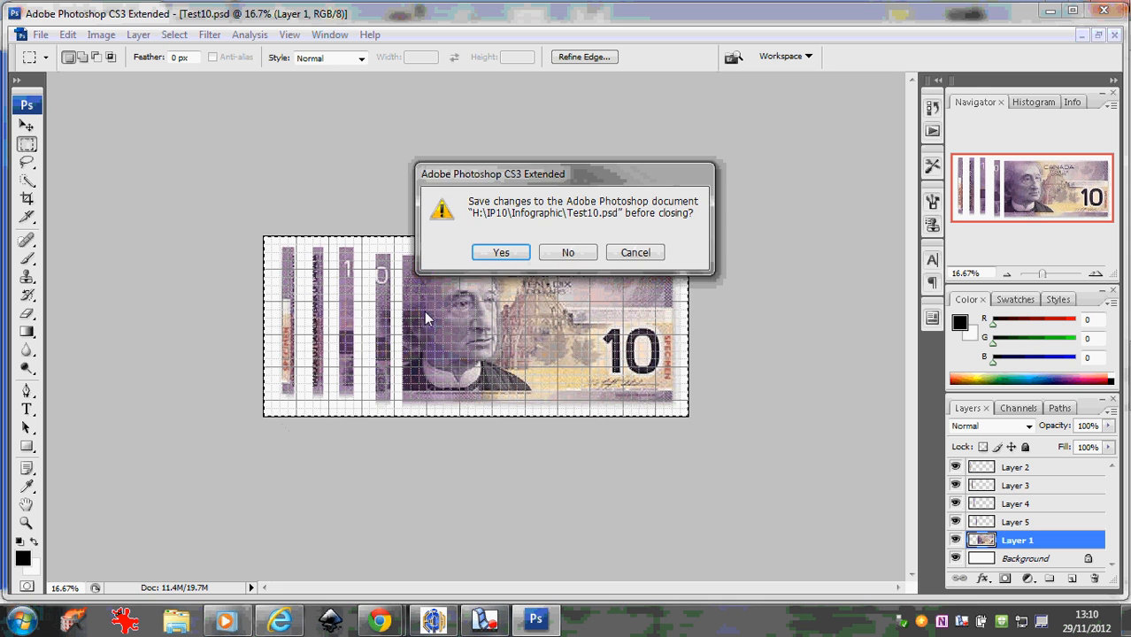
{"action": "left_click", "coordinate": [498, 254]}
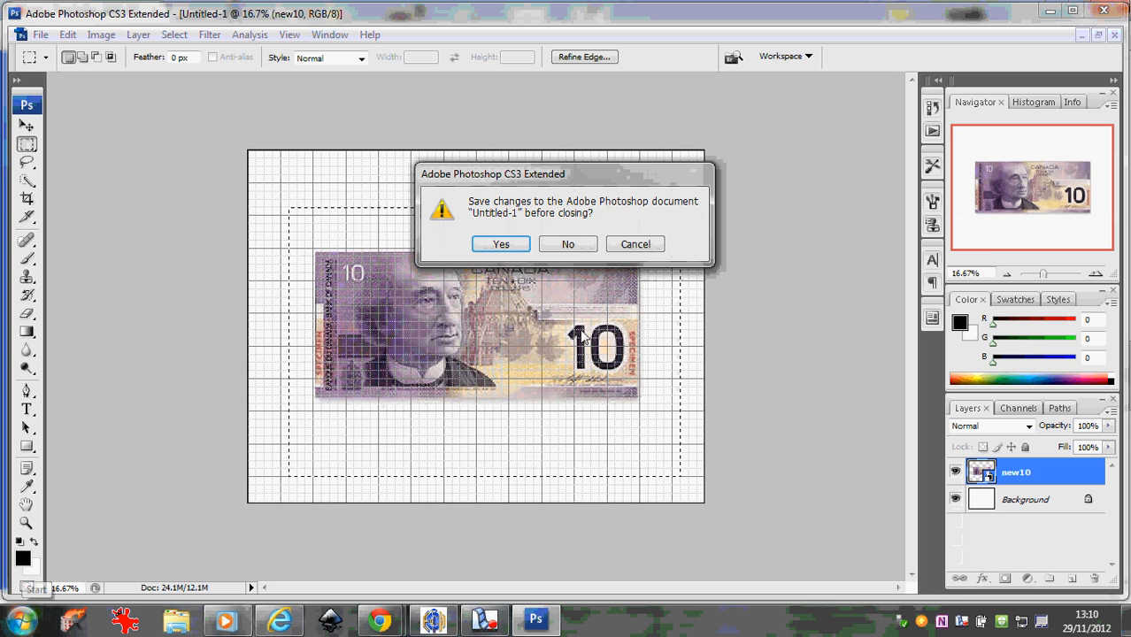
{"action": "left_click", "coordinate": [575, 244]}
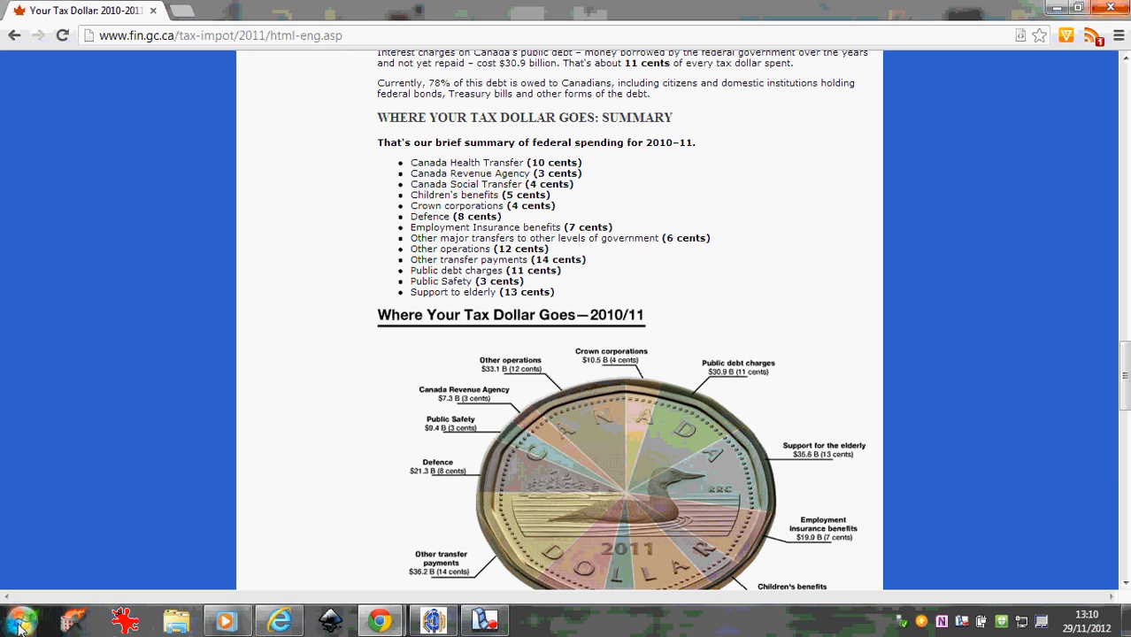
Launch Adobe Illustrator CS3 from the Adobe Design Premium CS3 program group.
{"action": "left_click", "coordinate": [23, 621]}
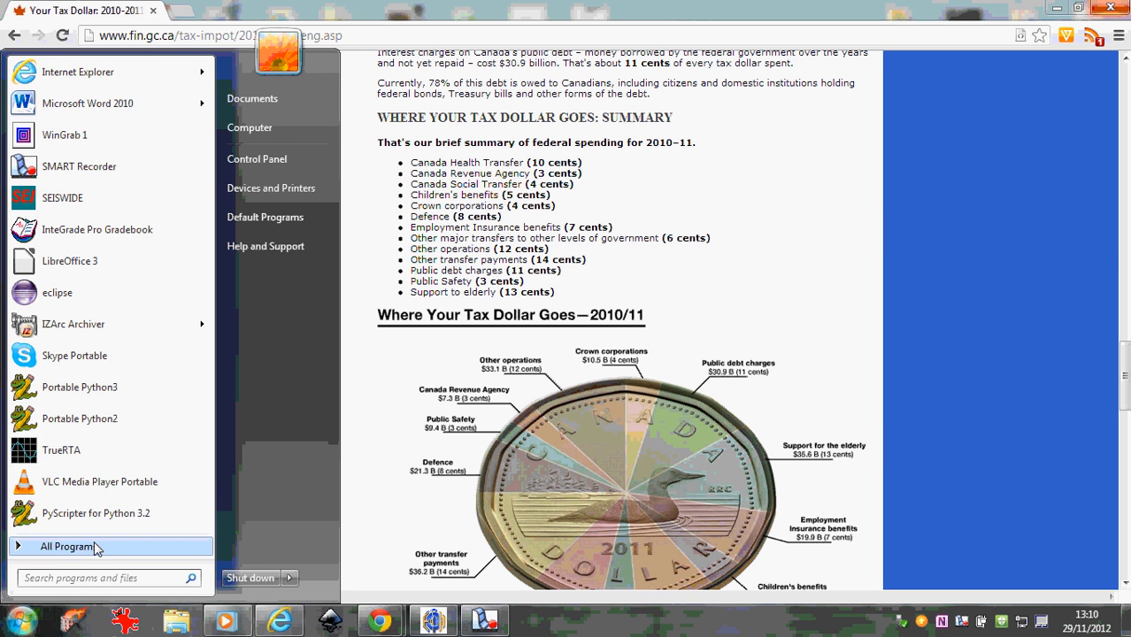
{"action": "left_click", "coordinate": [97, 549]}
{"action": "left_click", "coordinate": [124, 237]}
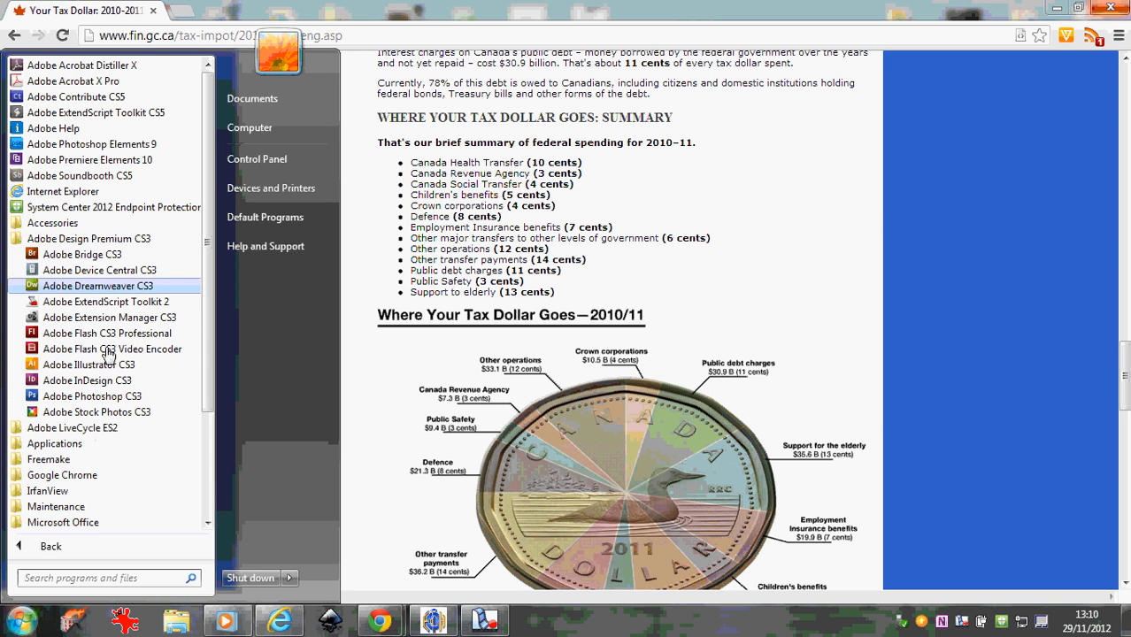
{"action": "left_click", "coordinate": [109, 361]}
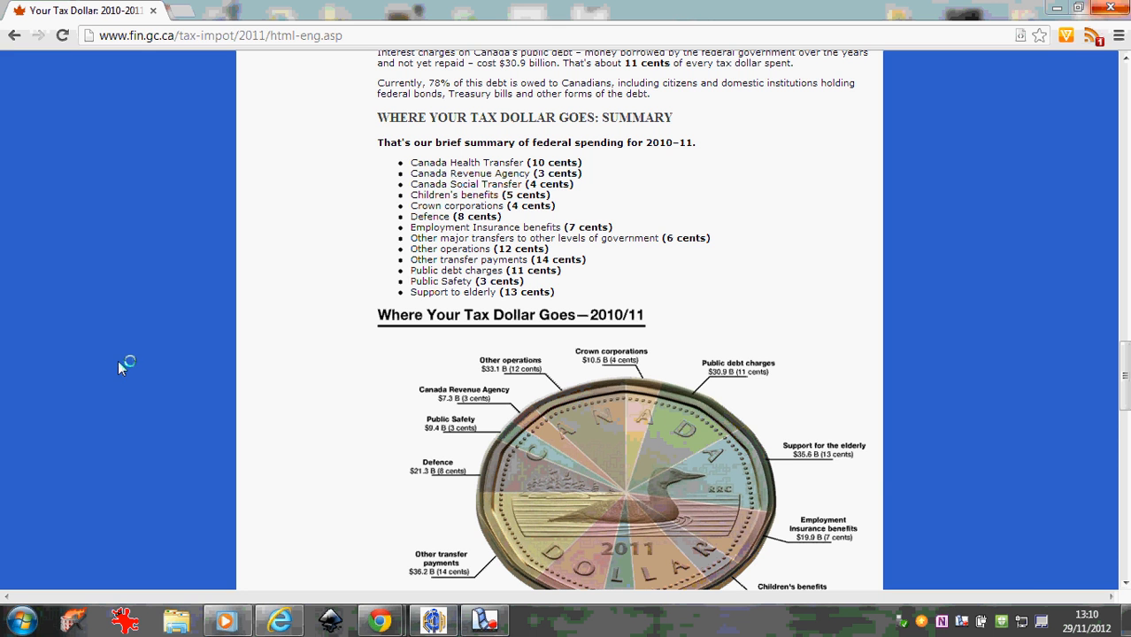